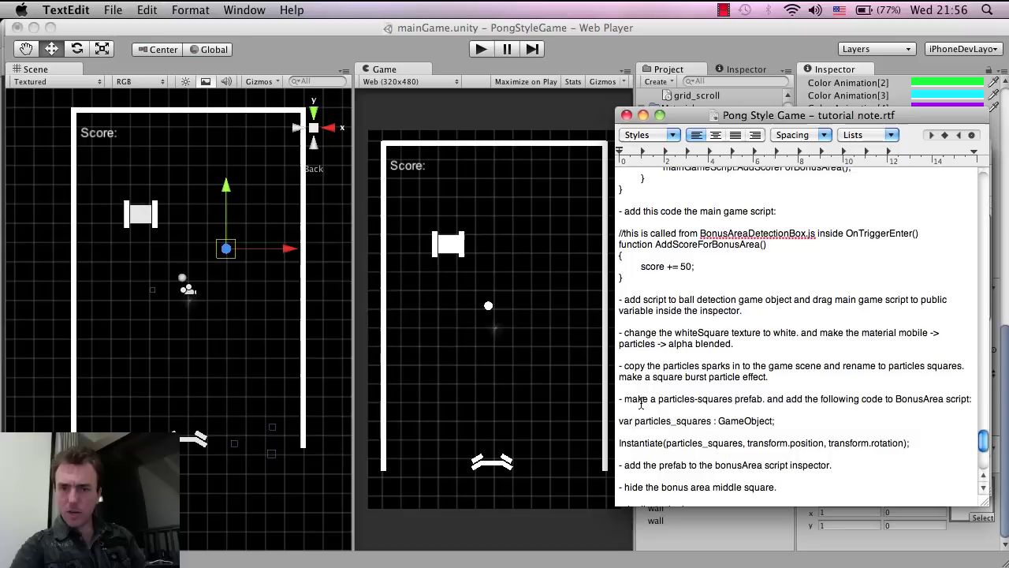
# Copy the 'var particles_squares' and 'Instantiate(...)' code lines from the tutorial note
pyautogui.moveTo(643, 405); pyautogui.dragTo(708, 403)
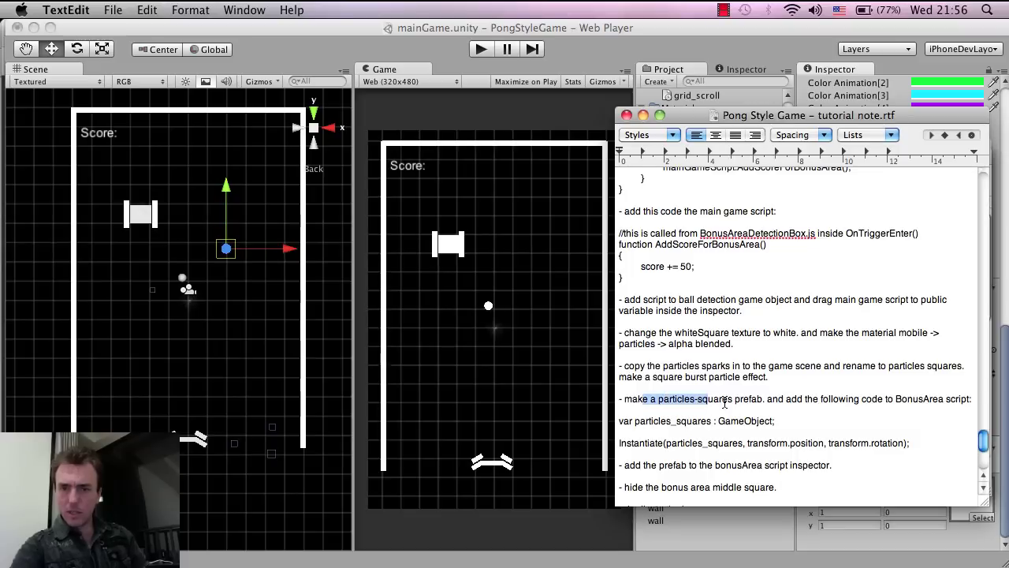
pyautogui.scroll(-1, 711, 426)
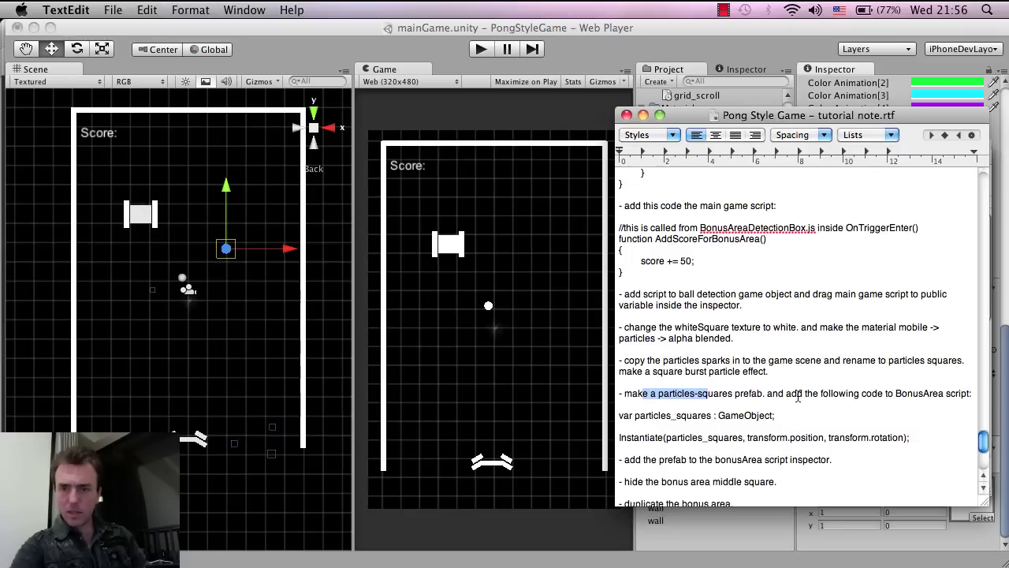
pyautogui.scroll(-3, 798, 397)
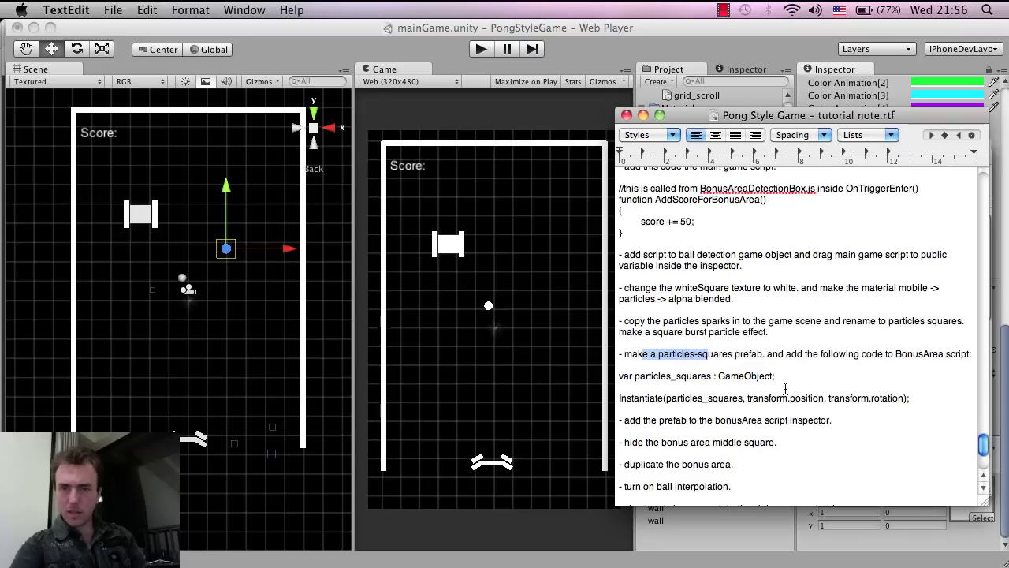
pyautogui.click(789, 368)
pyautogui.moveTo(918, 396); pyautogui.dragTo(583, 380)
pyautogui.press('super+c')
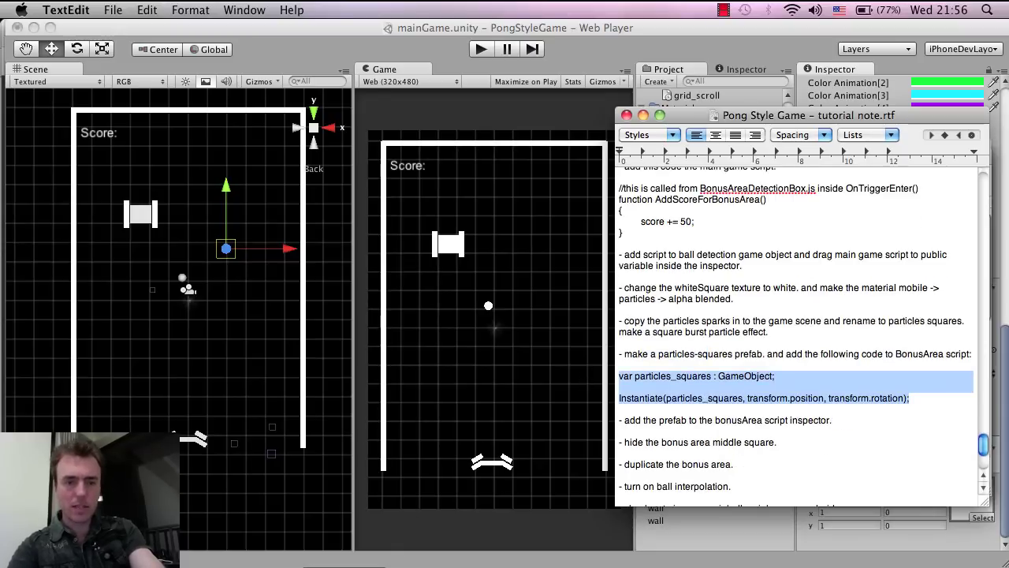
# Paste the two particle code lines below line 1 of BonusAreaDetectionBox.js
pyautogui.press('super+Tab')
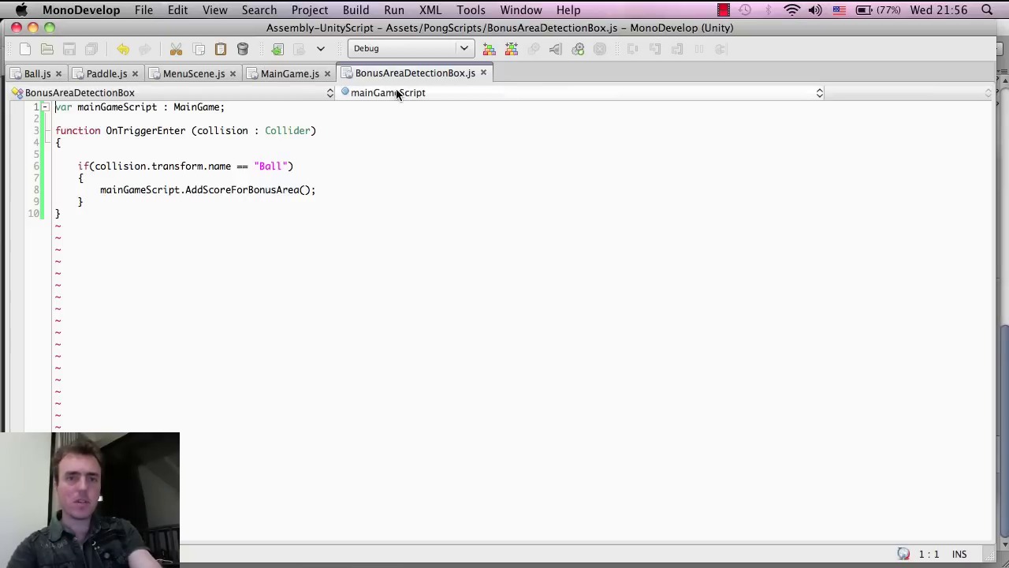
pyautogui.click(209, 119)
pyautogui.press('Return')
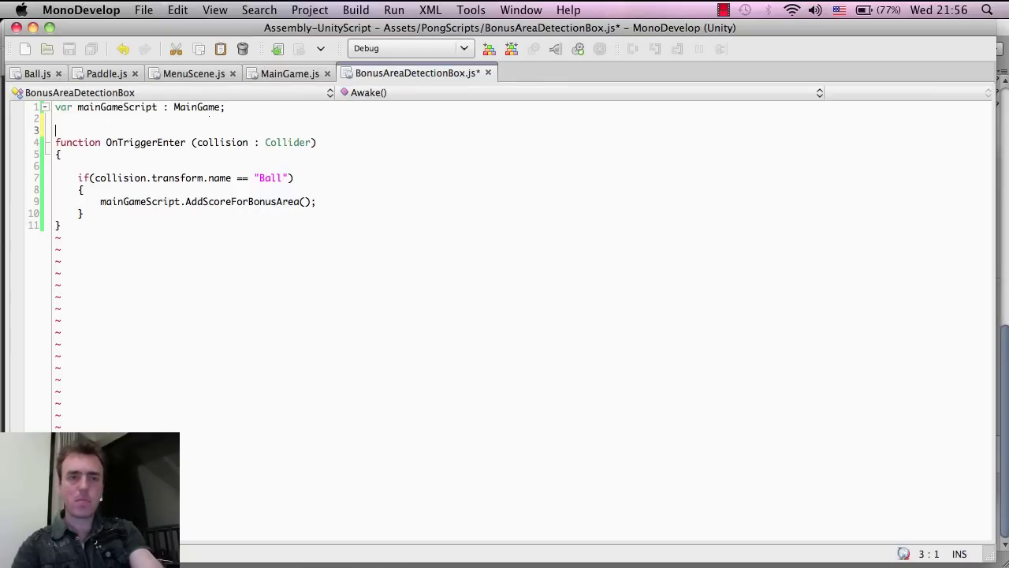
pyautogui.press('Return')
pyautogui.press('Up')
pyautogui.press('super+v')
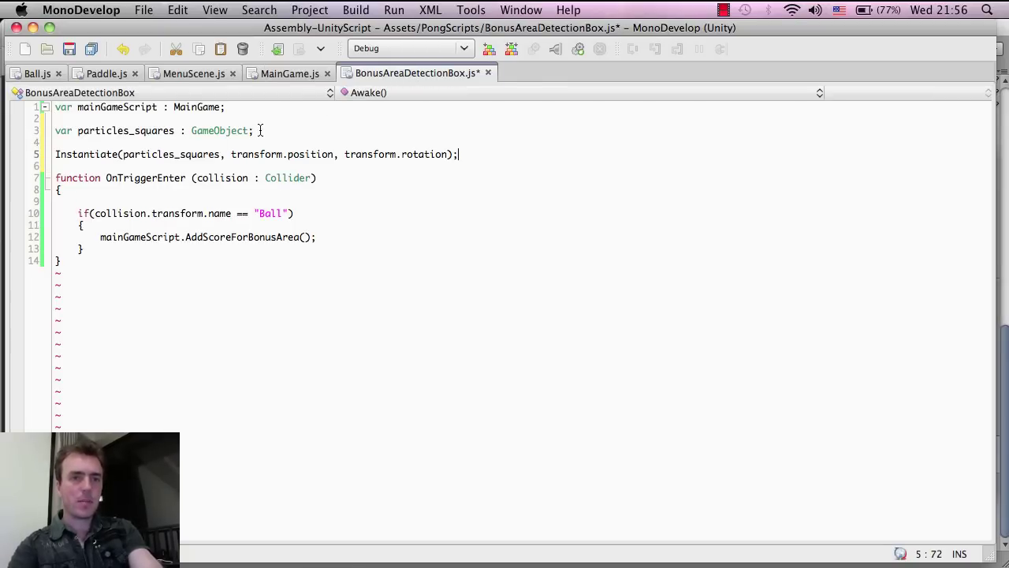
# Move the Instantiate line inside the Ball check and remove the leftover blank lines
pyautogui.moveTo(461, 155); pyautogui.dragTo(6, 156)
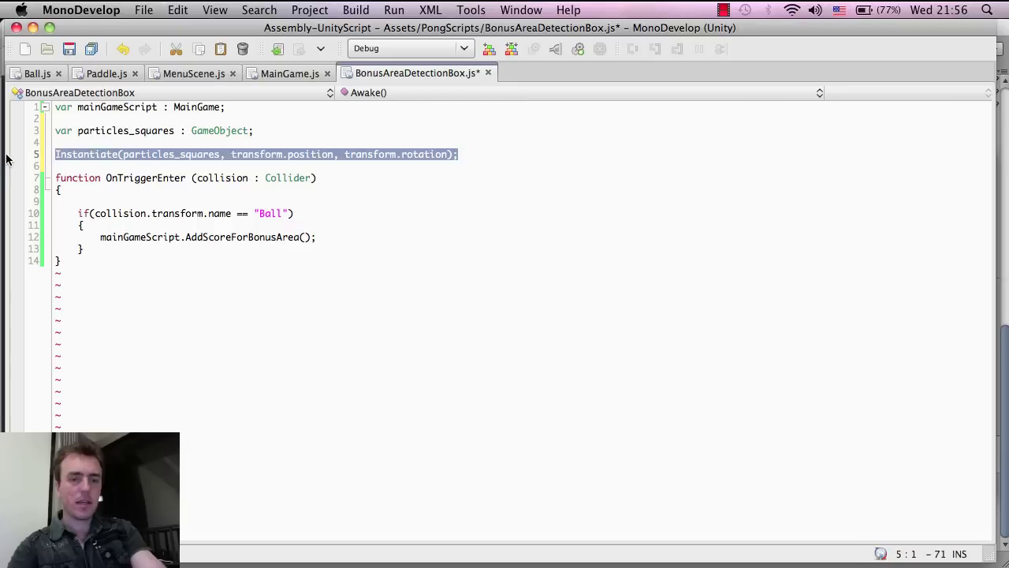
pyautogui.press('super+x')
pyautogui.click(110, 230)
pyautogui.press('Return')
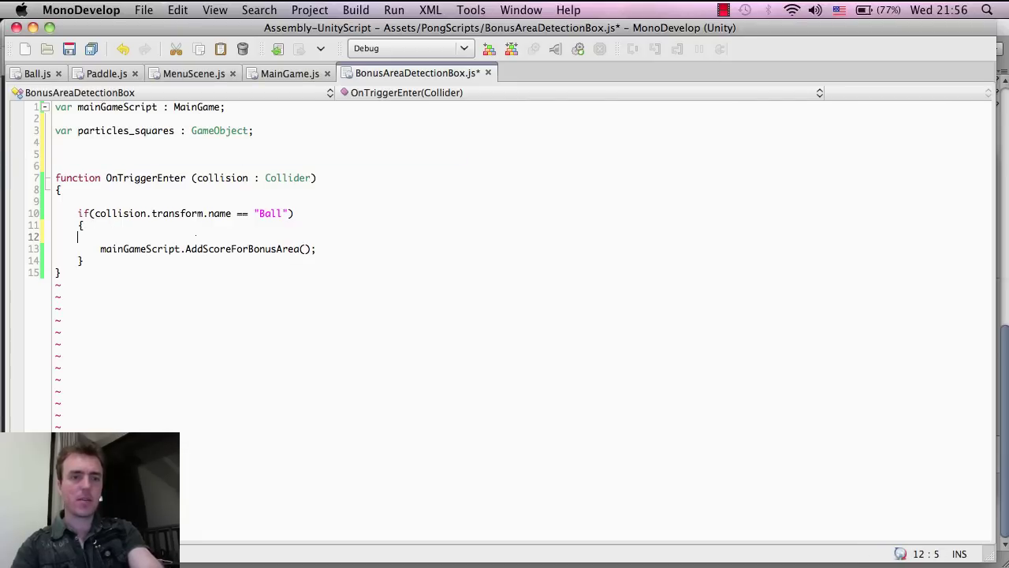
pyautogui.press('super+v')
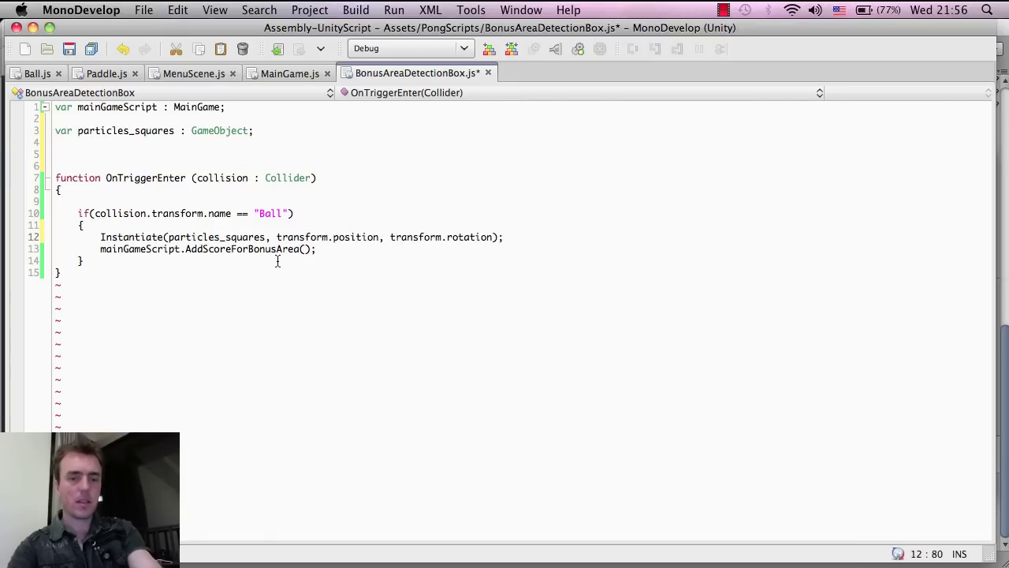
pyautogui.click(175, 165)
pyautogui.press('BackSpace')
pyautogui.press('BackSpace')
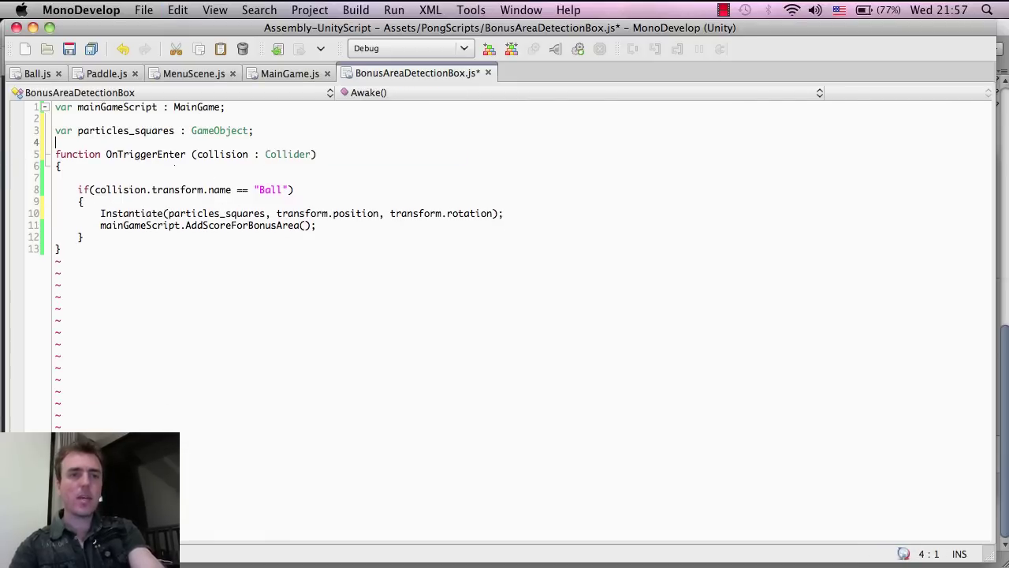
# Highlight the particles_squares variable declaration to explain it
pyautogui.doubleClick(113, 132)
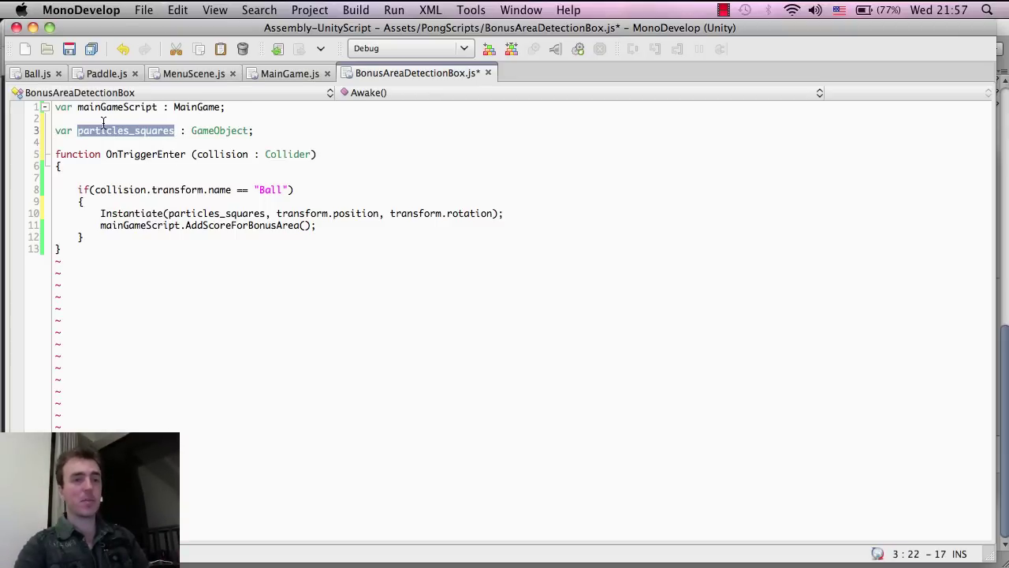
pyautogui.click(102, 123)
pyautogui.doubleClick(102, 131)
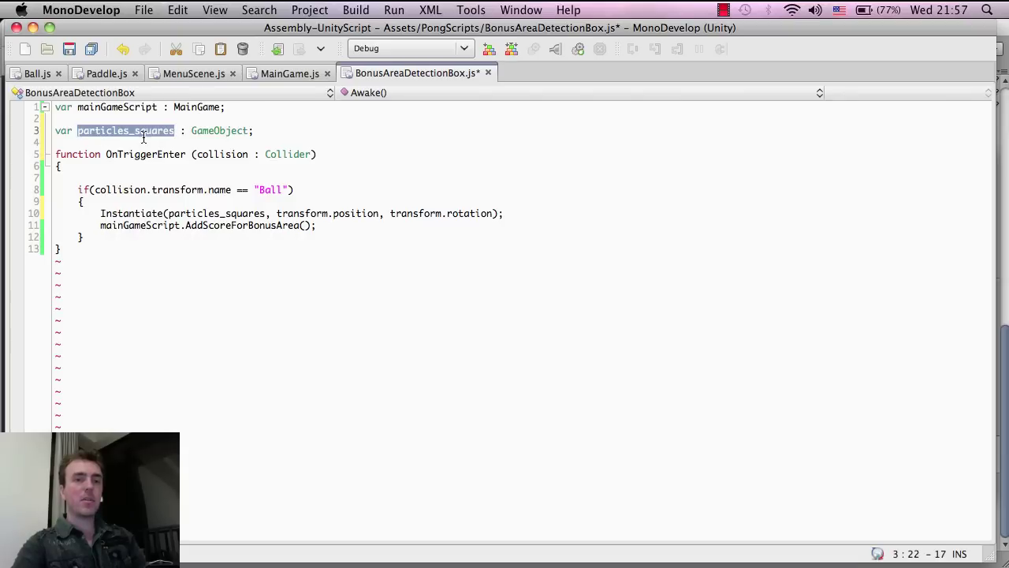
pyautogui.moveTo(267, 135); pyautogui.dragTo(50, 130)
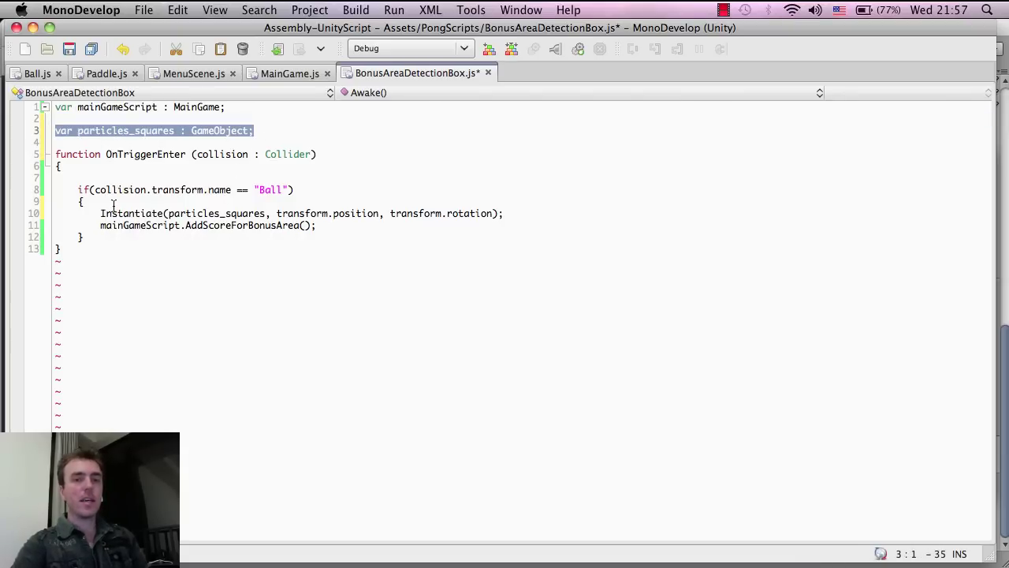
# Point out the Instantiate call and its particles_squares first argument
pyautogui.moveTo(100, 215); pyautogui.dragTo(160, 217)
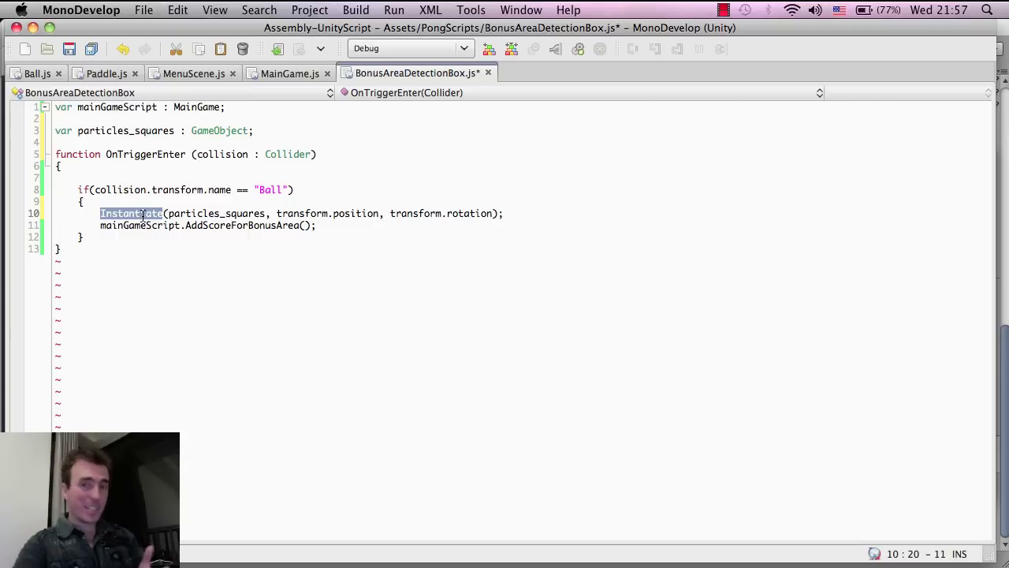
pyautogui.doubleClick(196, 214)
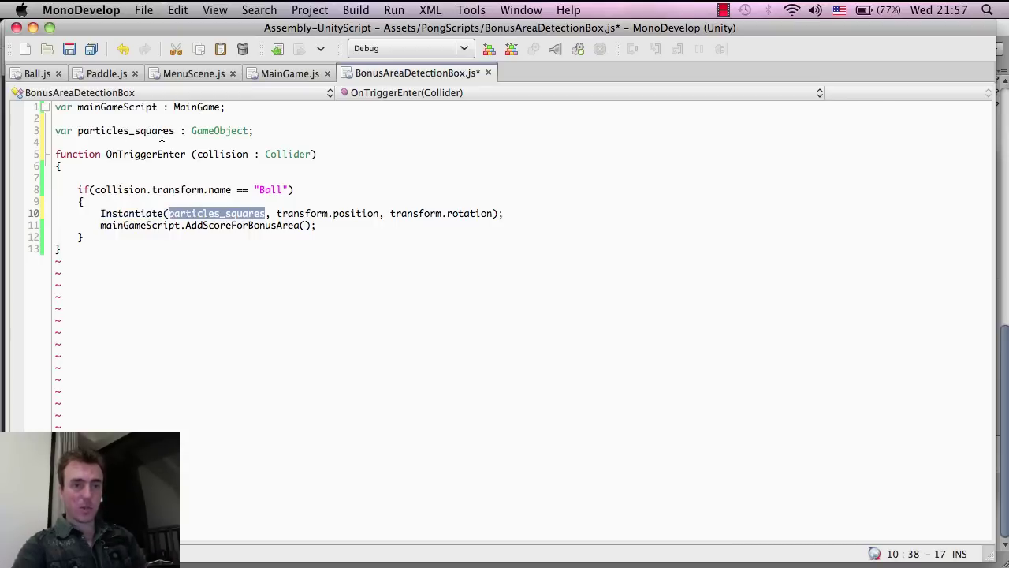
pyautogui.doubleClick(115, 132)
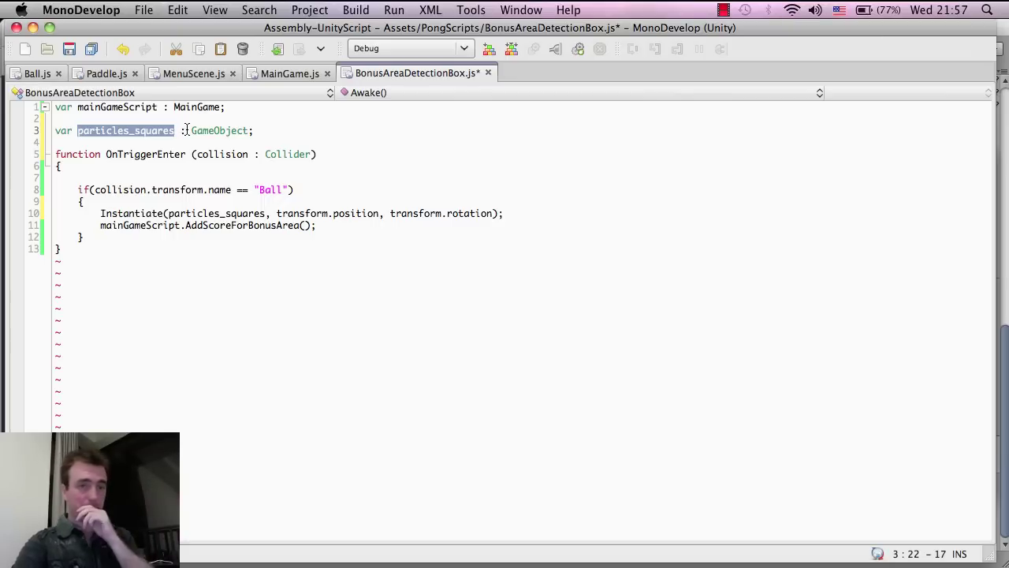
pyautogui.doubleClick(209, 214)
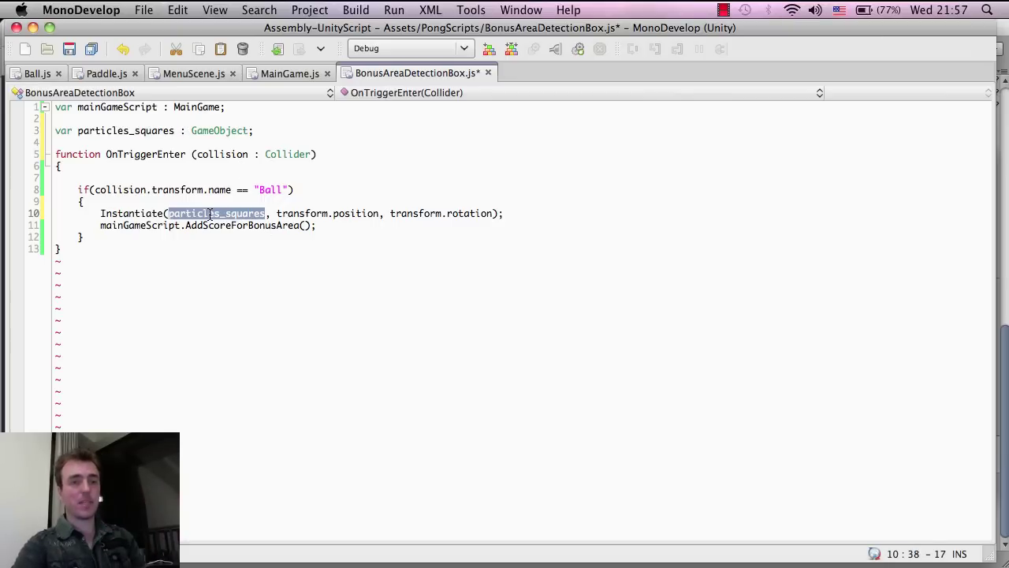
pyautogui.doubleClick(148, 214)
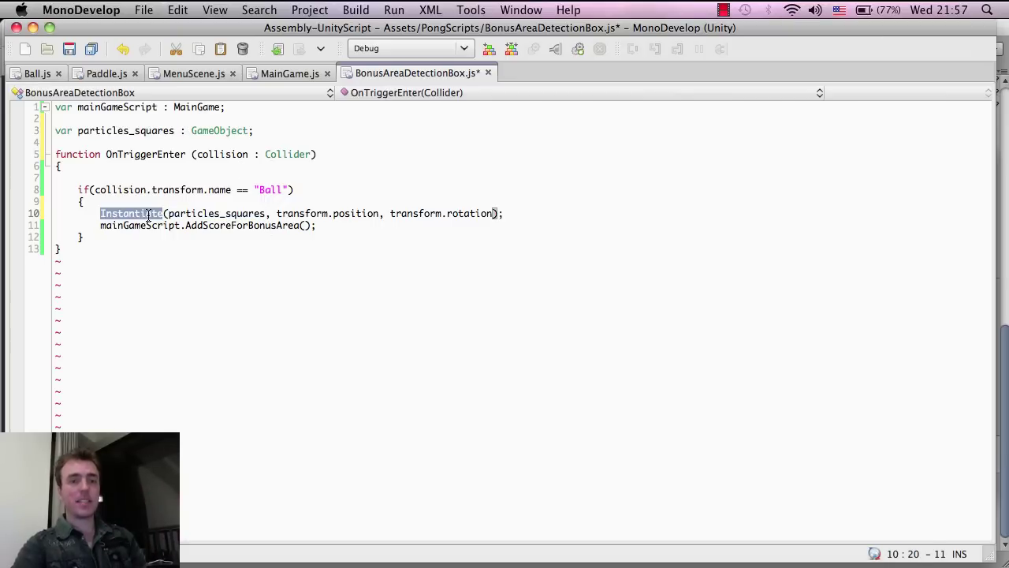
pyautogui.doubleClick(194, 213)
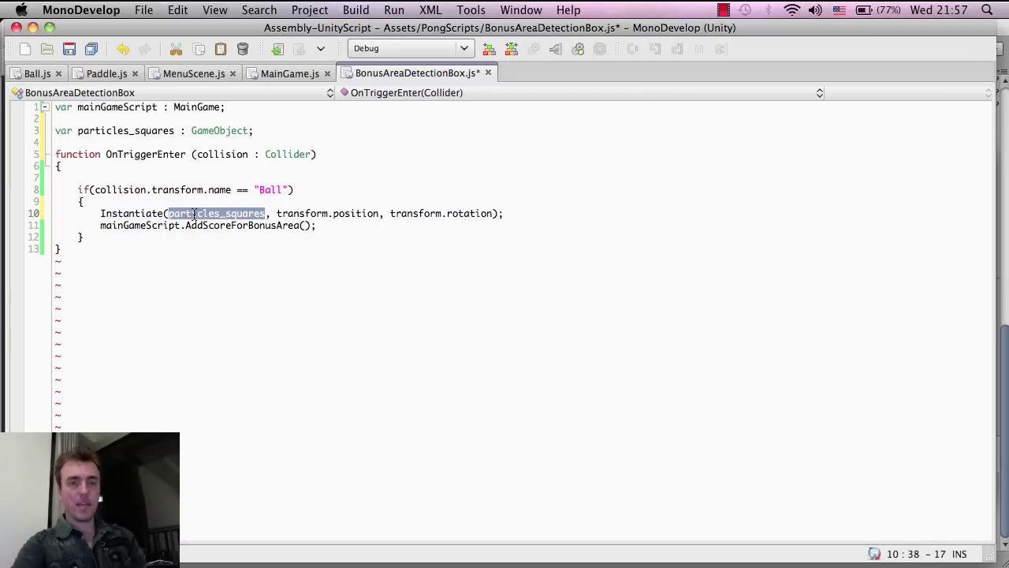
# Explain the transform position and rotation arguments, then save the script
pyautogui.doubleClick(315, 214)
pyautogui.doubleClick(343, 214)
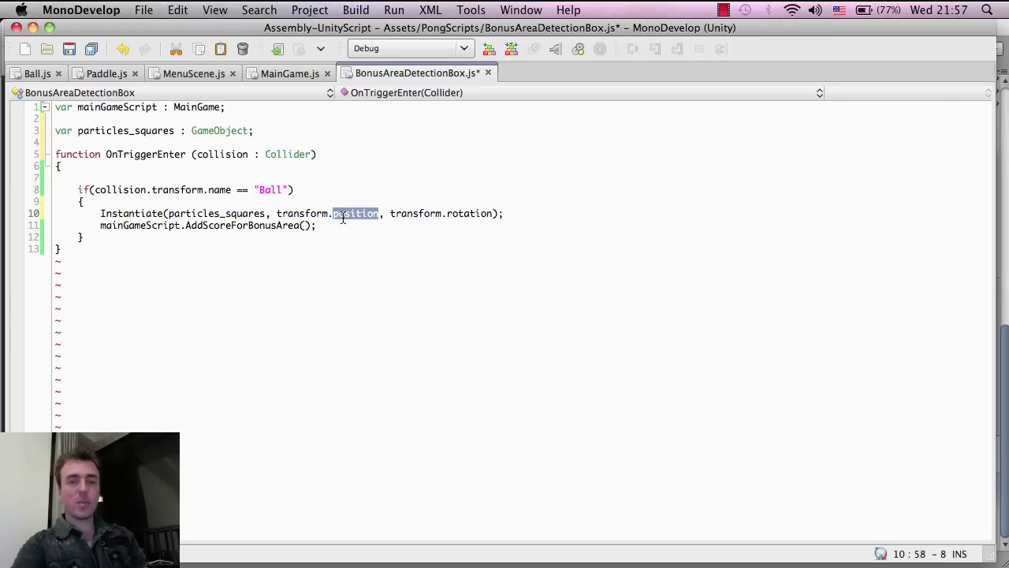
pyautogui.doubleClick(315, 213)
pyautogui.doubleClick(344, 214)
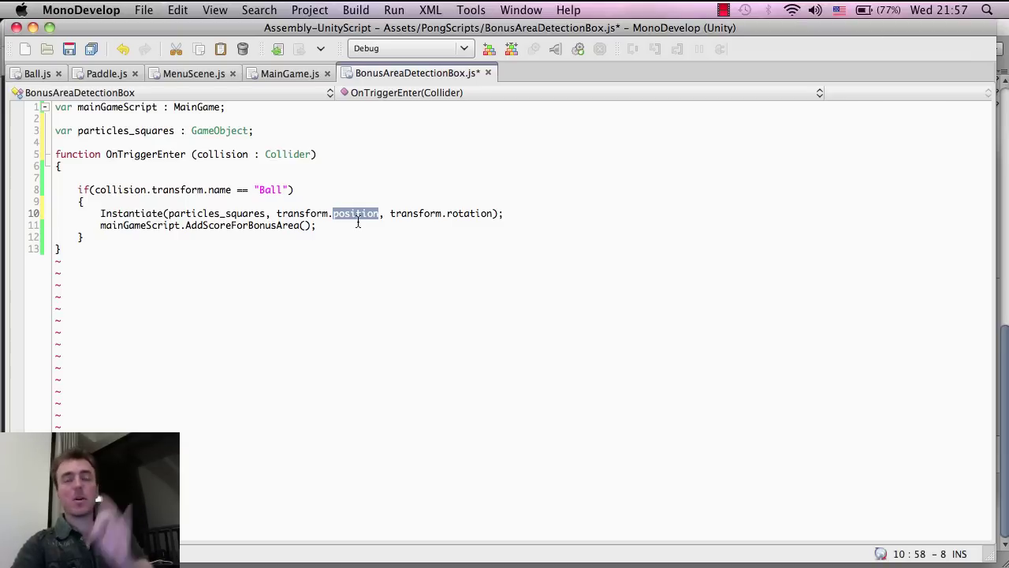
pyautogui.doubleClick(397, 214)
pyautogui.doubleClick(462, 213)
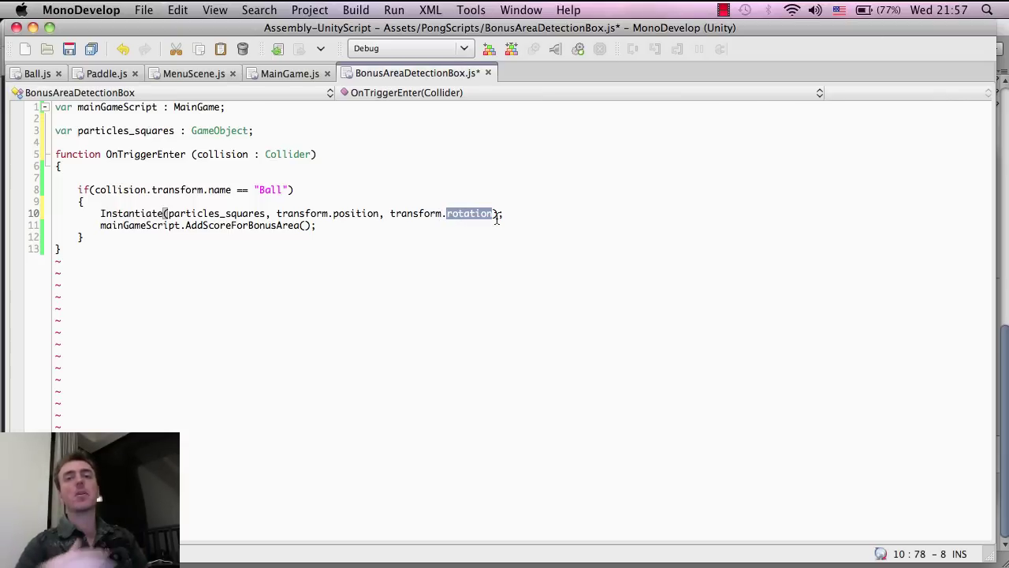
pyautogui.doubleClick(142, 213)
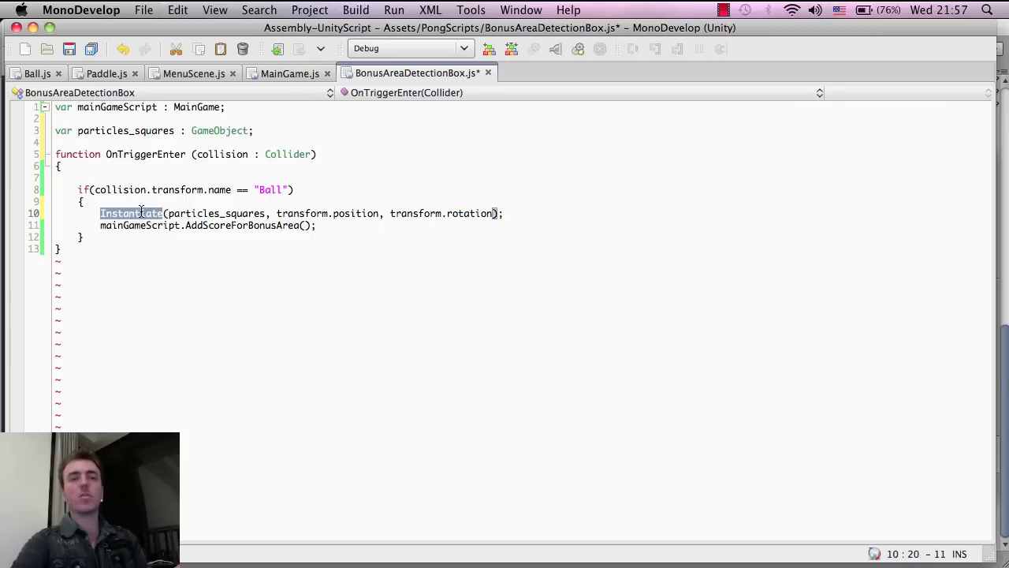
pyautogui.click(520, 214)
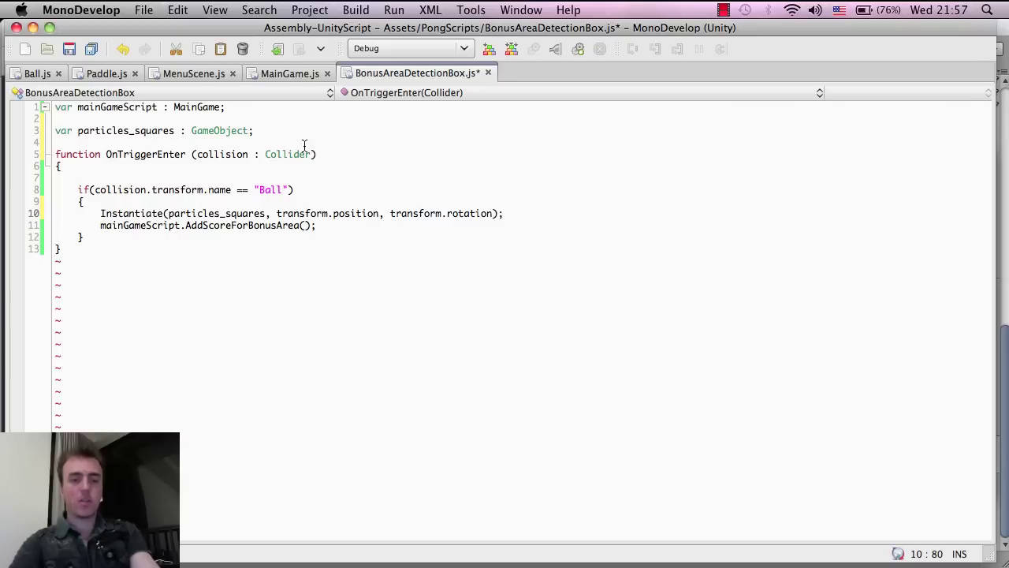
pyautogui.press('super+s')
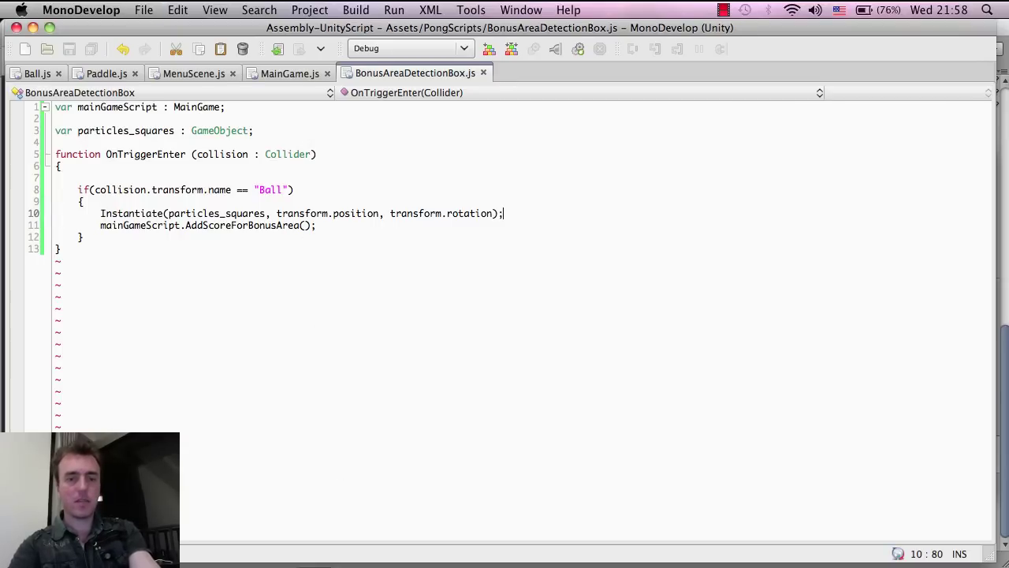
# Drag the particles_squares prefab into bonusAreaDetectionBox's Particles_squares script field
pyautogui.press('super+Tab')
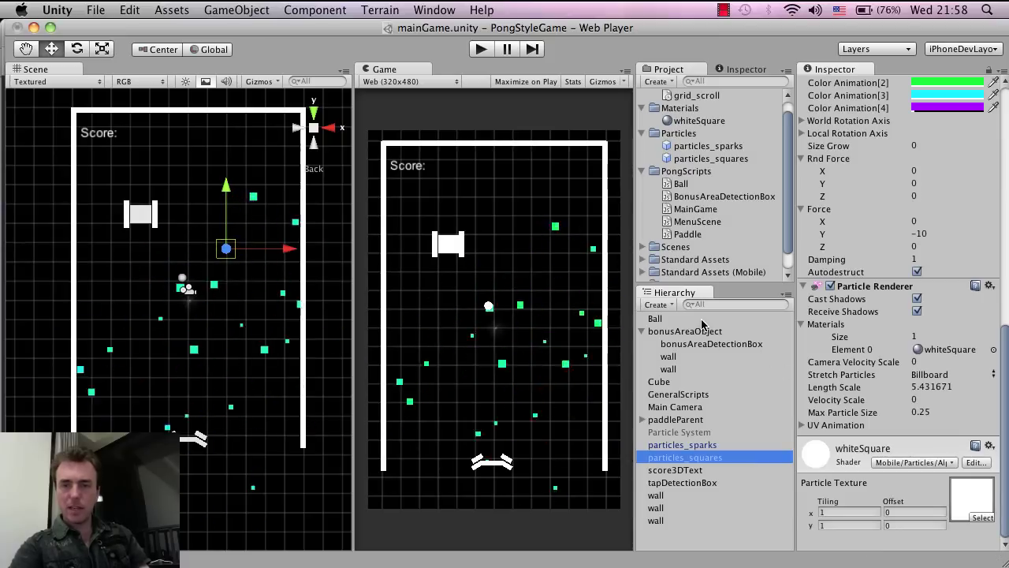
pyautogui.click(702, 344)
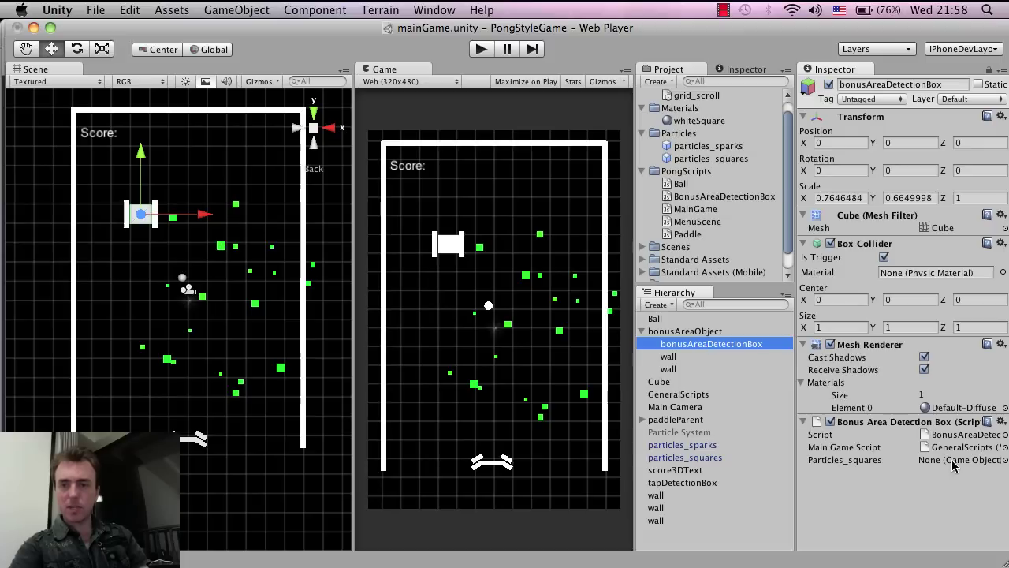
pyautogui.press('super+Tab')
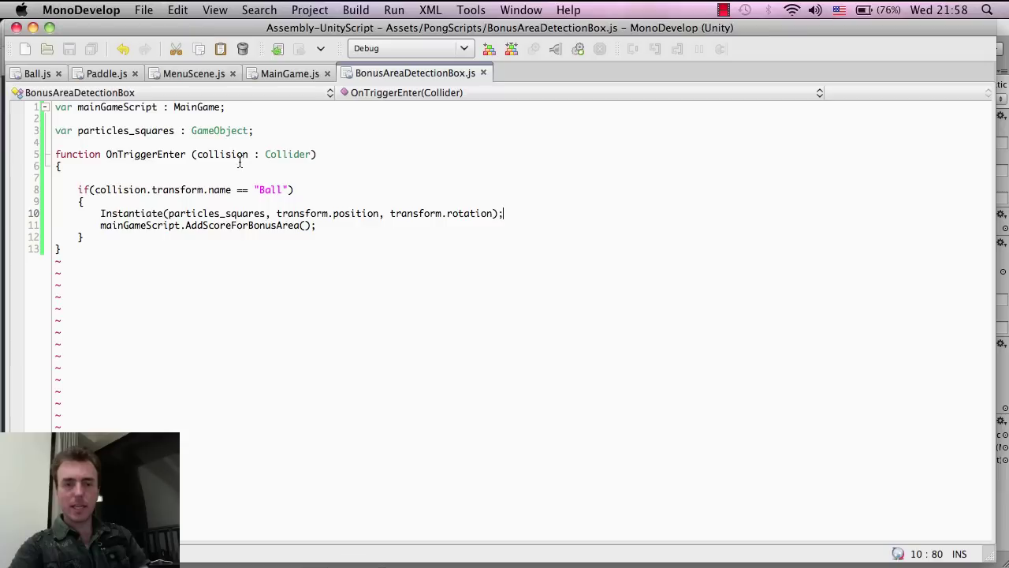
pyautogui.moveTo(90, 128); pyautogui.dragTo(198, 134)
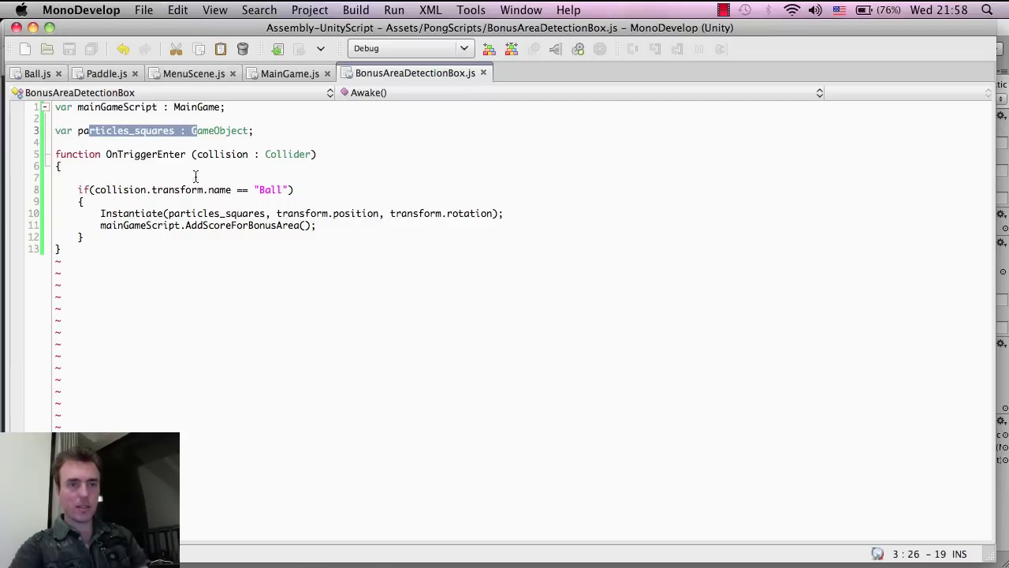
pyautogui.press('super+Tab')
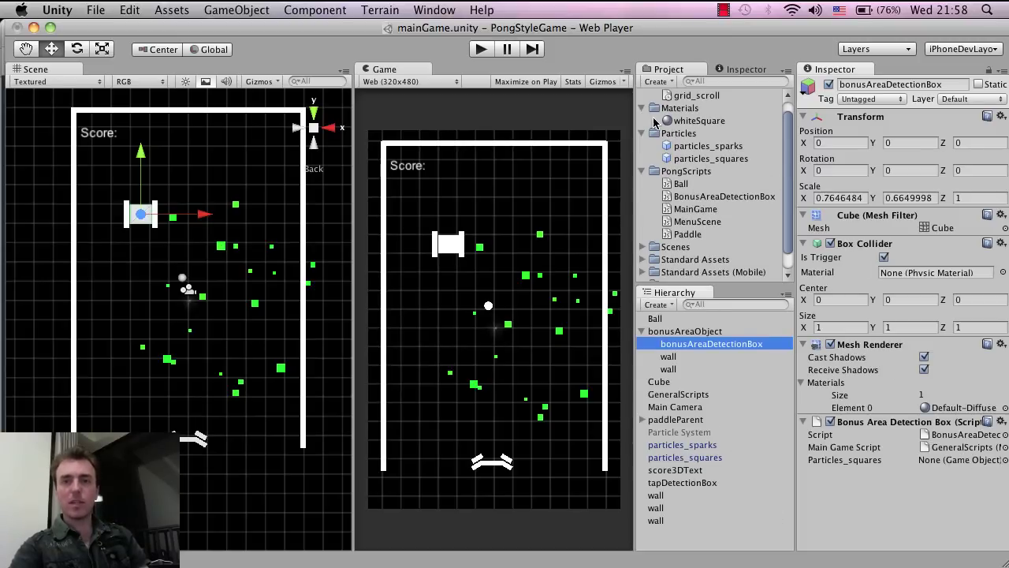
pyautogui.moveTo(683, 161); pyautogui.dragTo(938, 467)
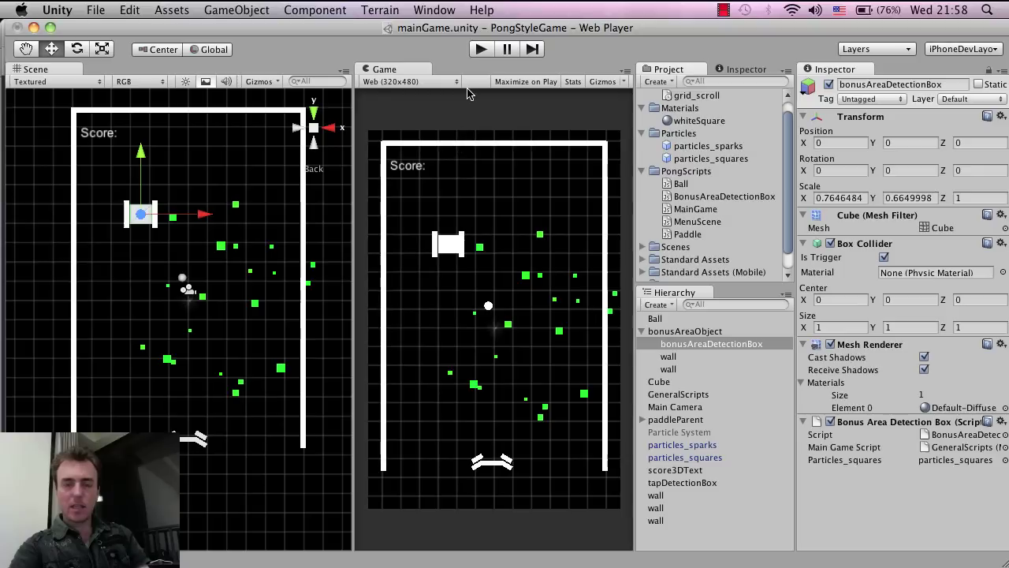
pyautogui.click(710, 445)
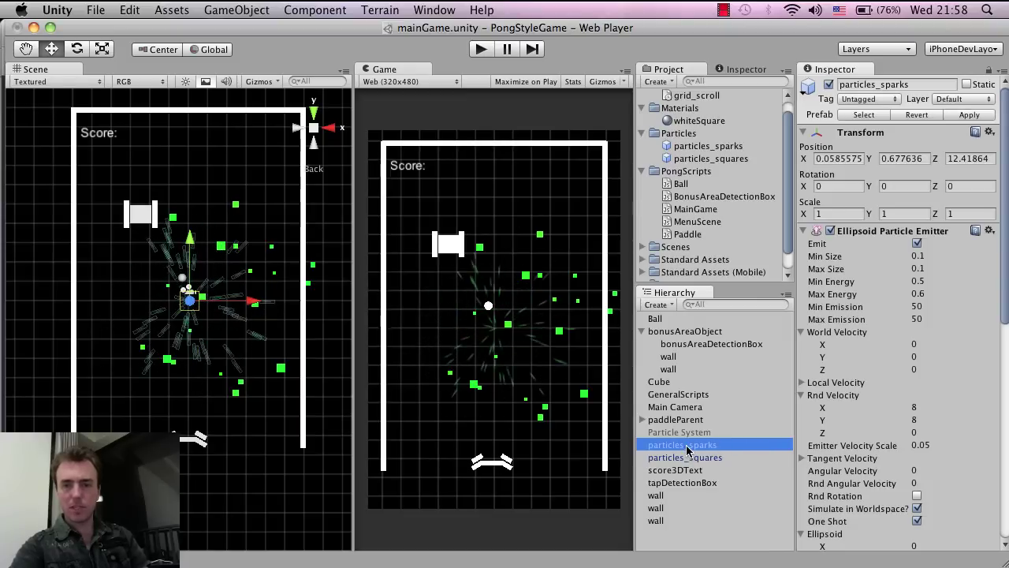
# Delete particles_sparks and particles_squares from the Hierarchy, then start Play mode
pyautogui.rightClick(687, 446)
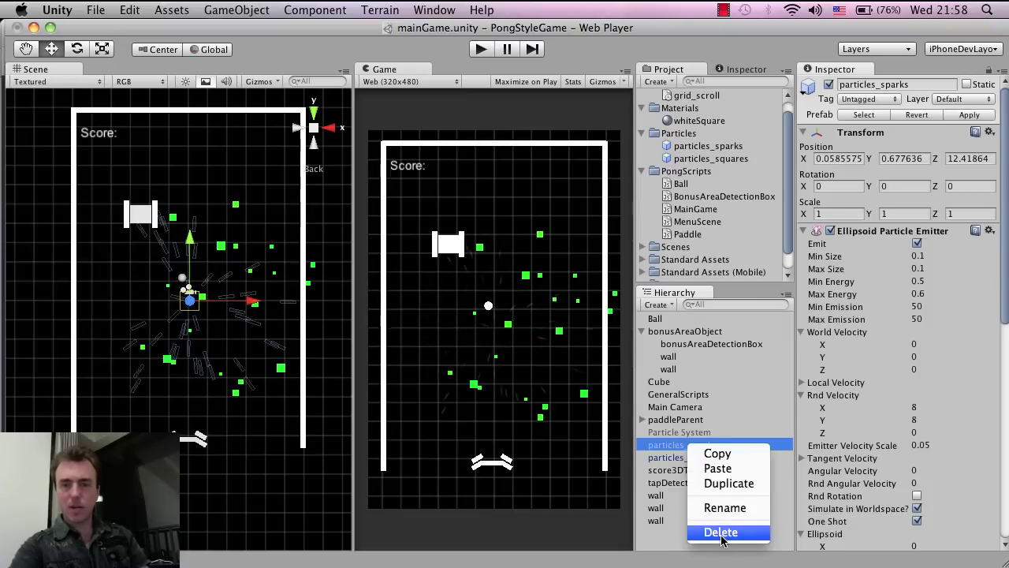
pyautogui.click(720, 533)
pyautogui.click(716, 444)
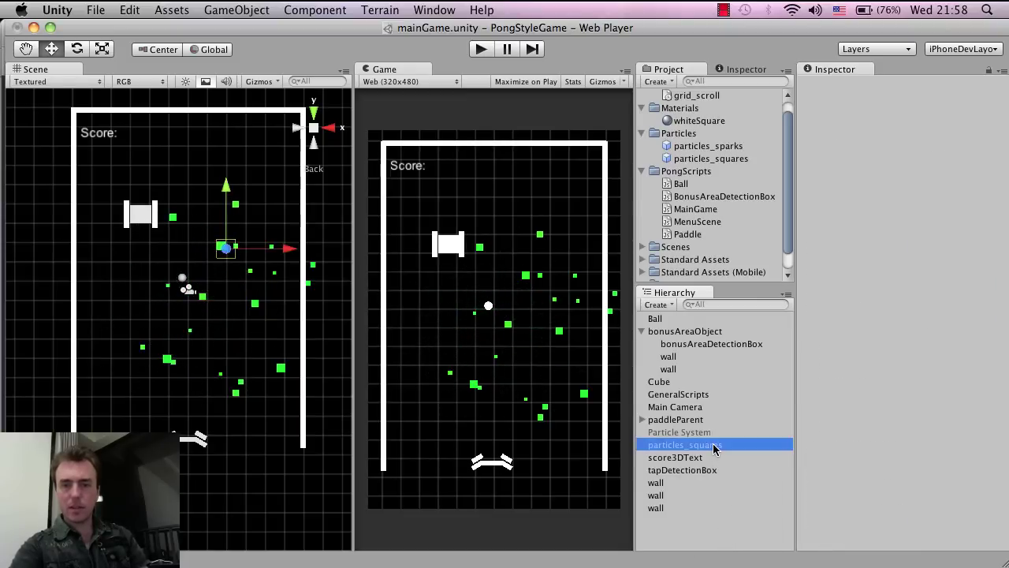
pyautogui.rightClick(715, 445)
pyautogui.click(735, 531)
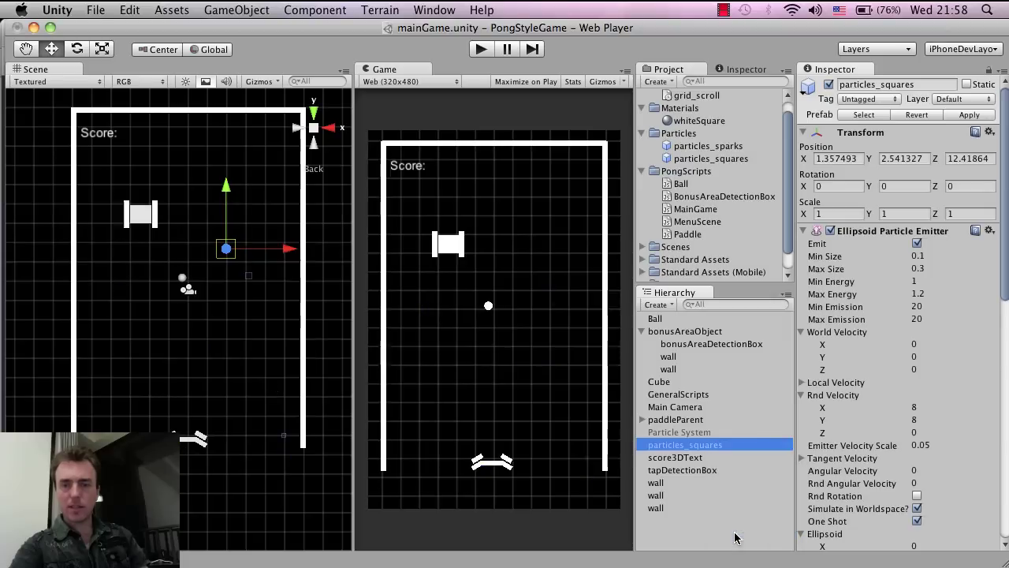
pyautogui.click(479, 51)
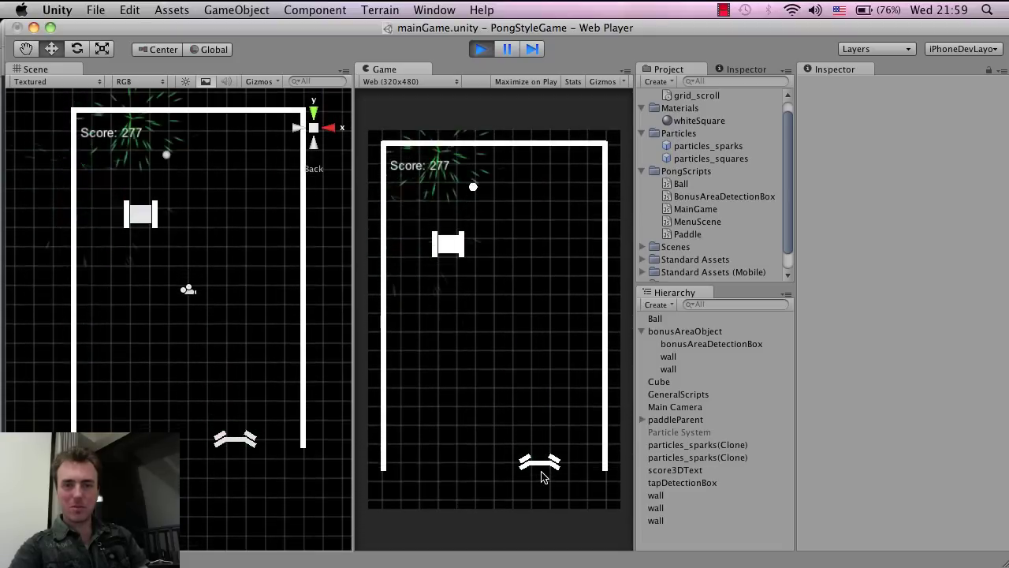
# Stop the test run and select bonusAreaObject in the Hierarchy
pyautogui.click(479, 50)
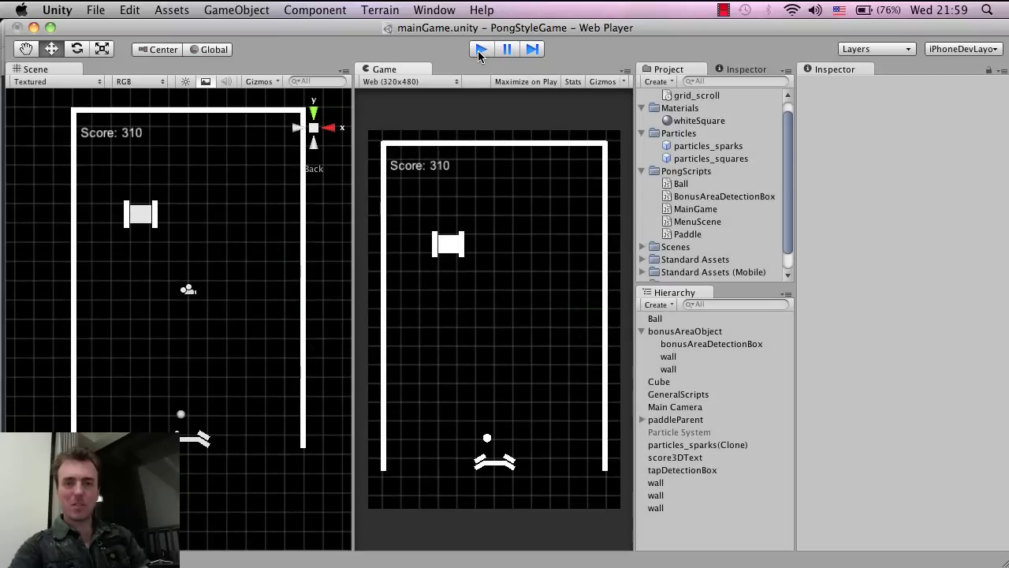
pyautogui.click(708, 334)
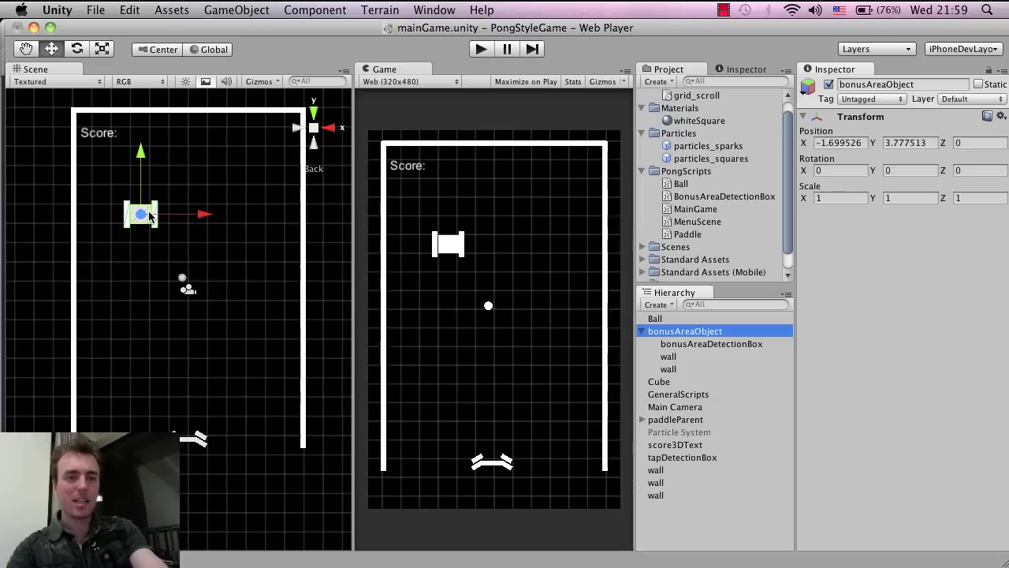
# Move the bonus area to the court's top-right corner, nudge it down, and test-play it repeatedly
pyautogui.moveTo(142, 219); pyautogui.dragTo(286, 127)
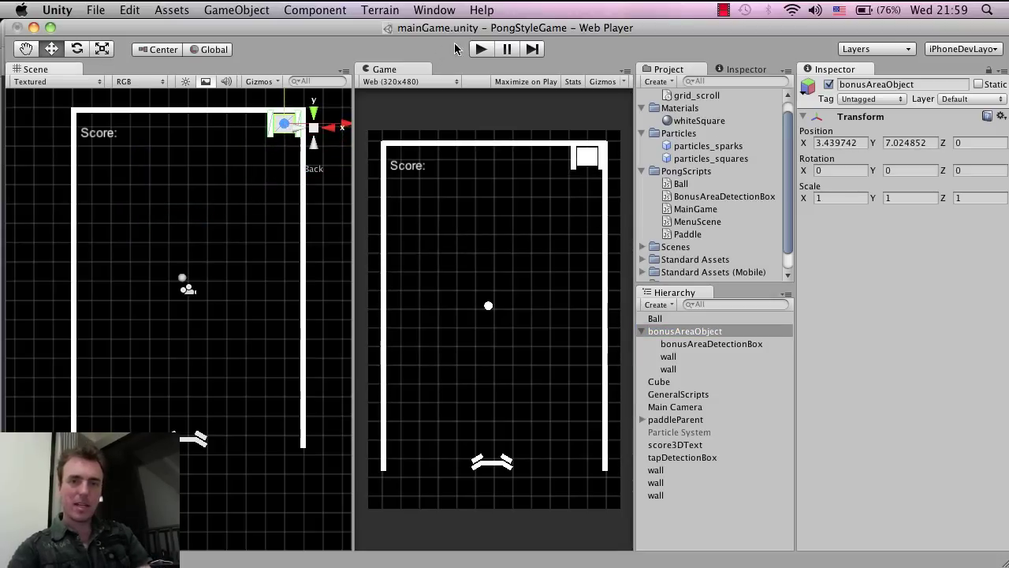
pyautogui.click(481, 48)
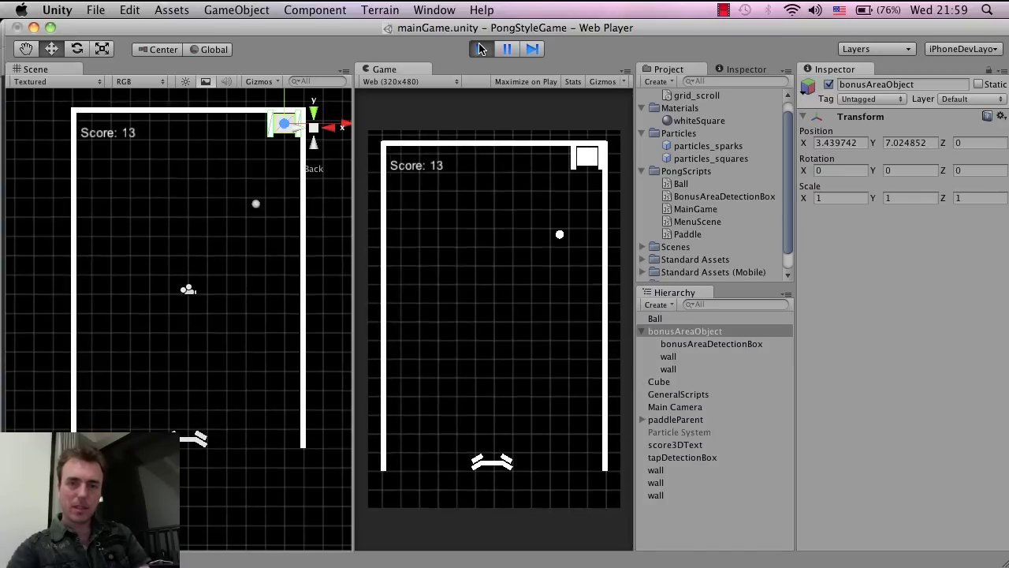
pyautogui.click(481, 49)
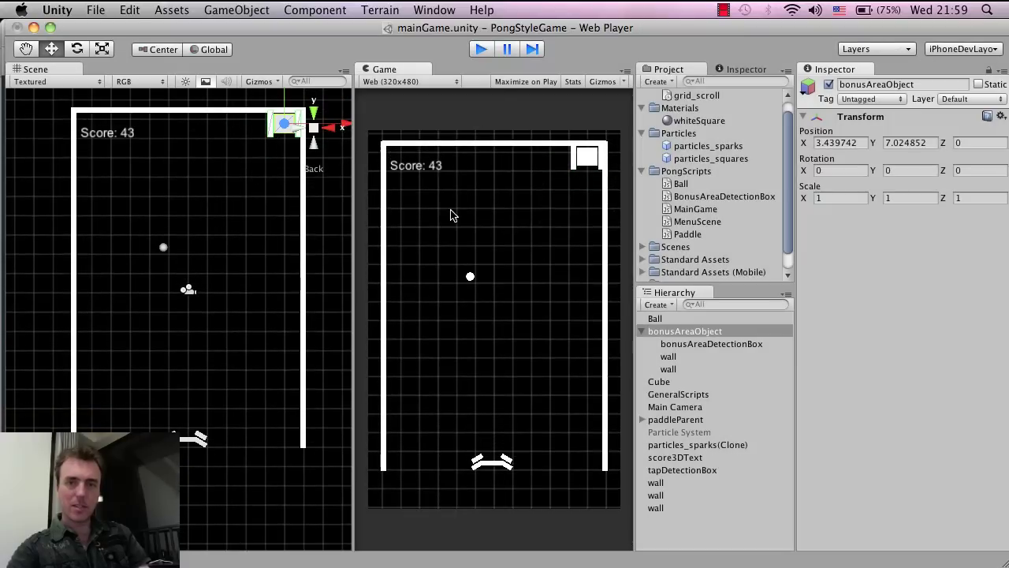
pyautogui.moveTo(288, 129); pyautogui.dragTo(286, 136)
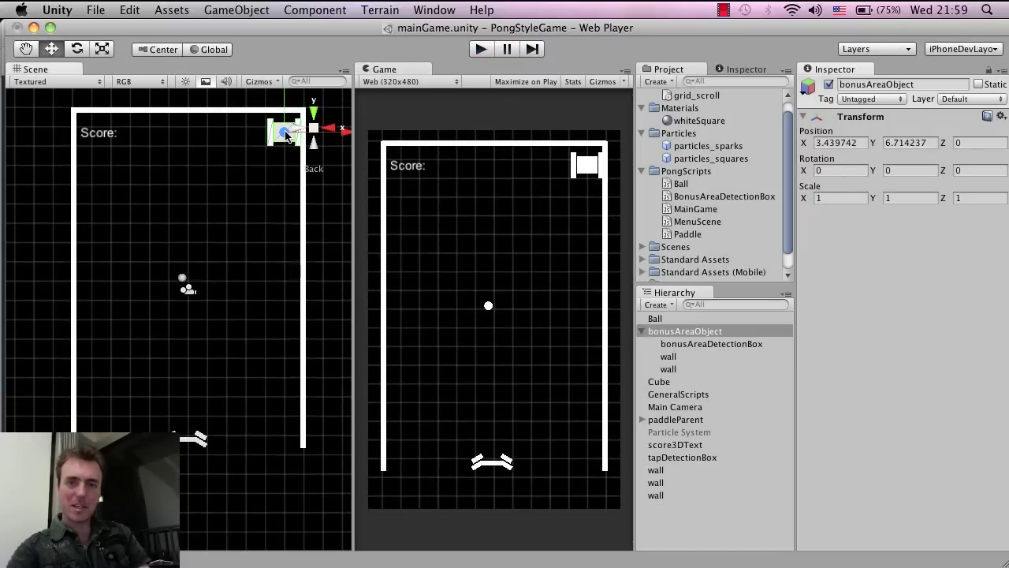
pyautogui.click(477, 49)
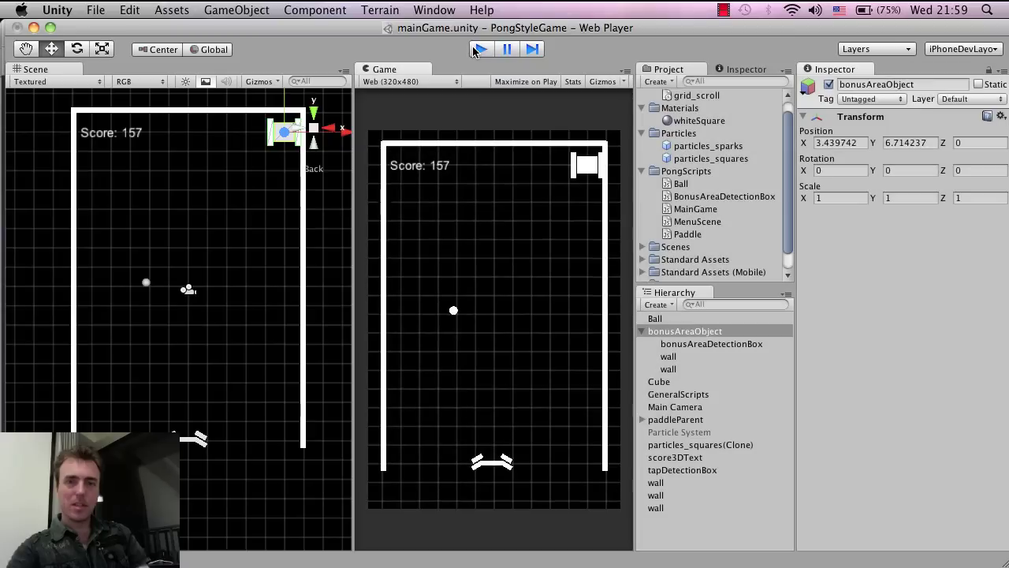
pyautogui.click(479, 49)
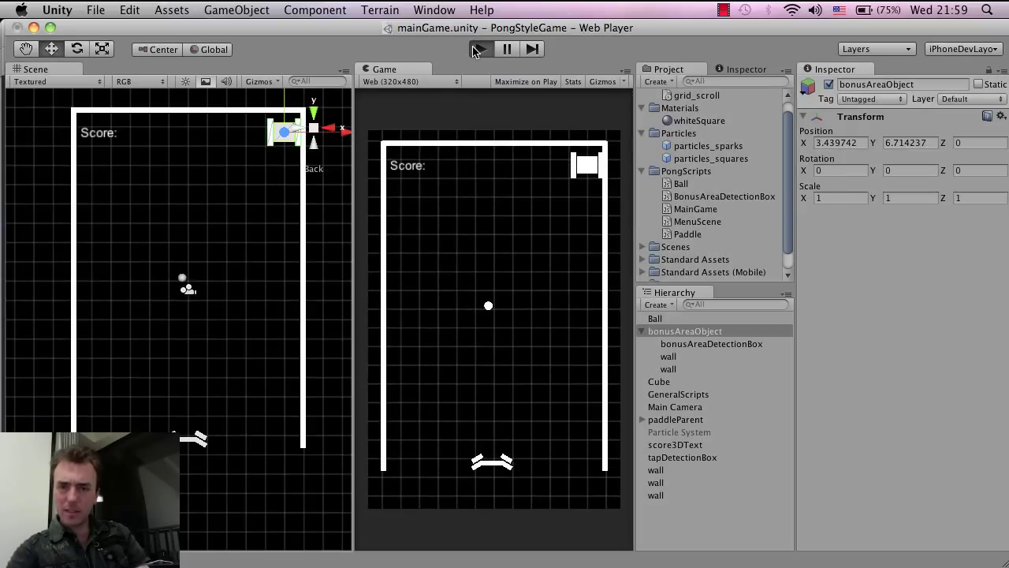
pyautogui.click(478, 49)
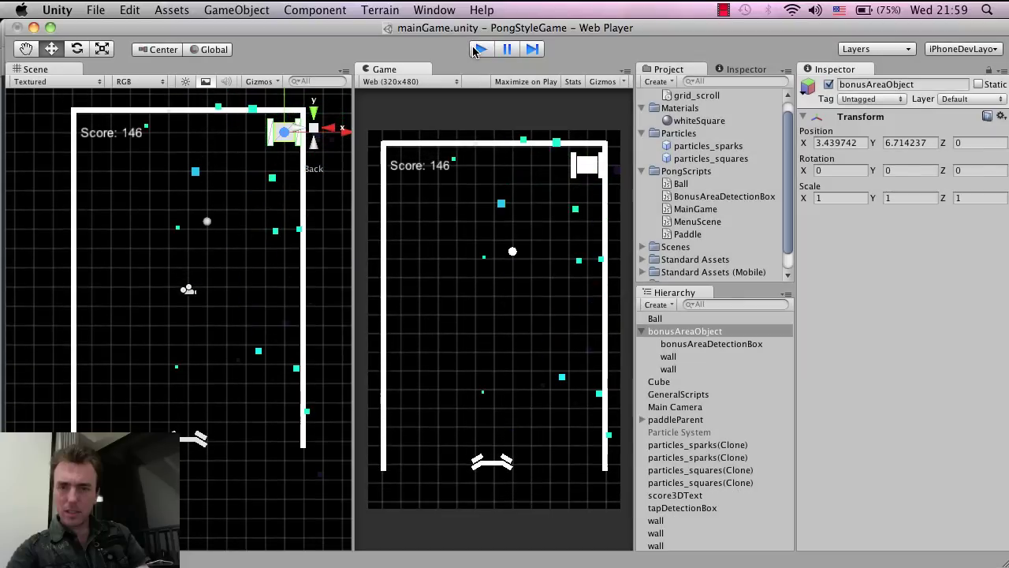
pyautogui.click(475, 50)
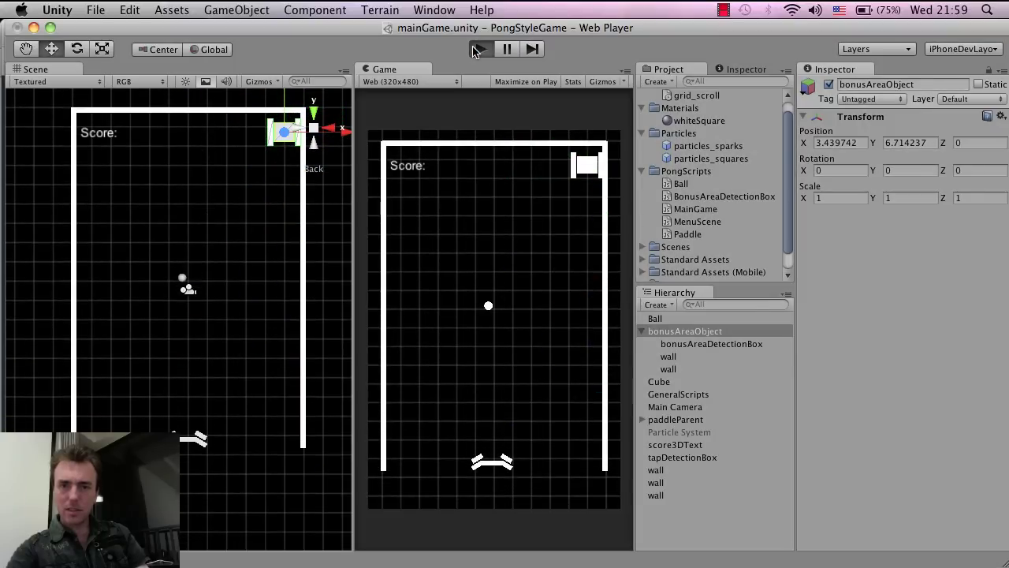
pyautogui.click(477, 49)
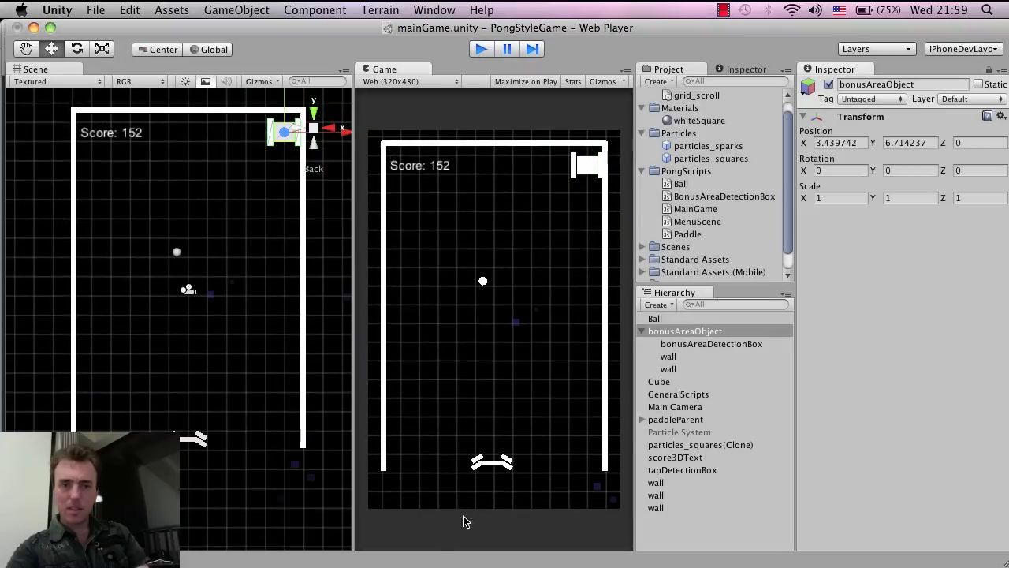
# Review the OnTriggerEnter code in MonoDevelop, then reselect bonusAreaObject in Unity
pyautogui.press('super+Tab')
pyautogui.click(362, 266)
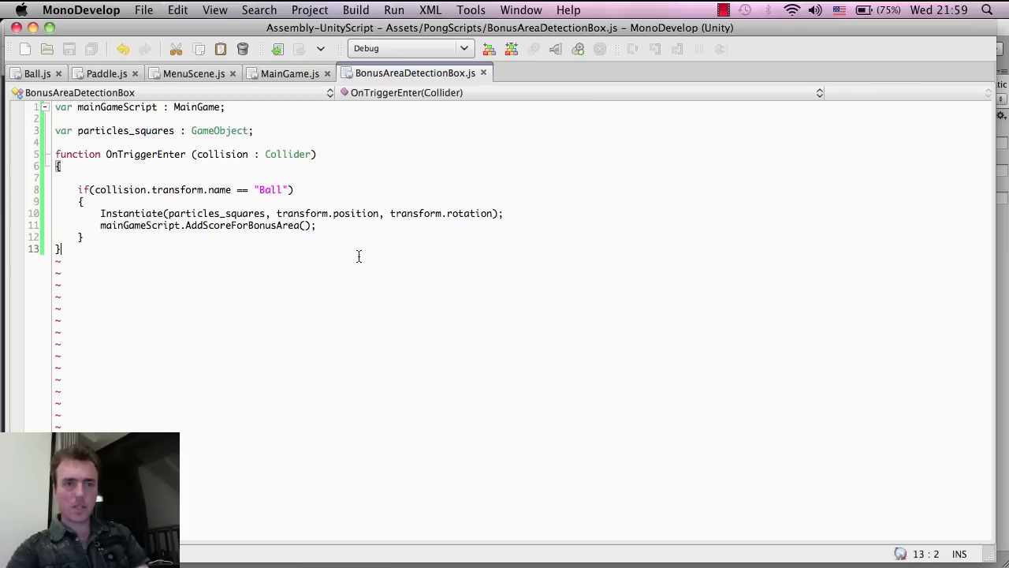
pyautogui.click(281, 178)
pyautogui.press('super+Tab')
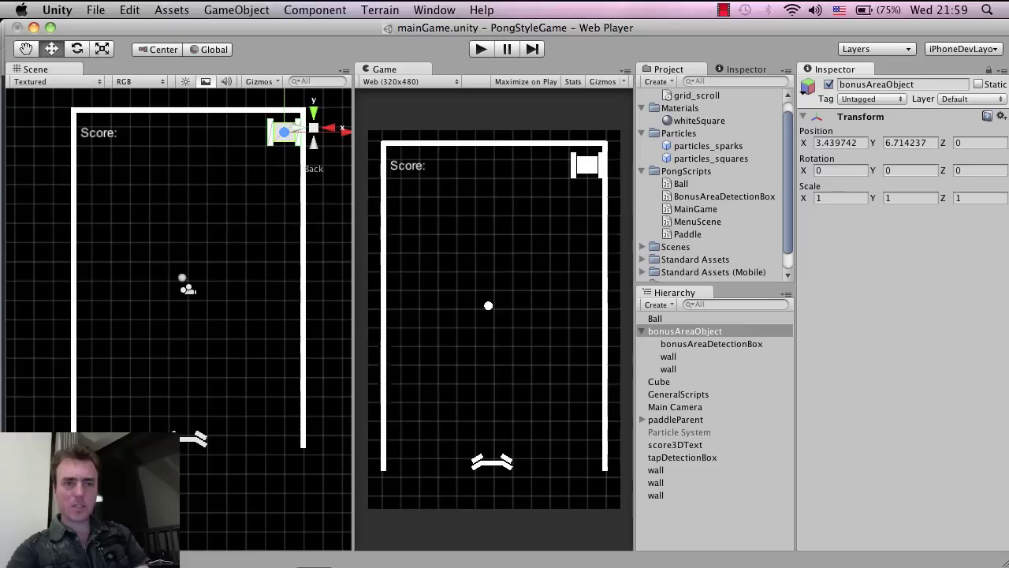
pyautogui.click(679, 331)
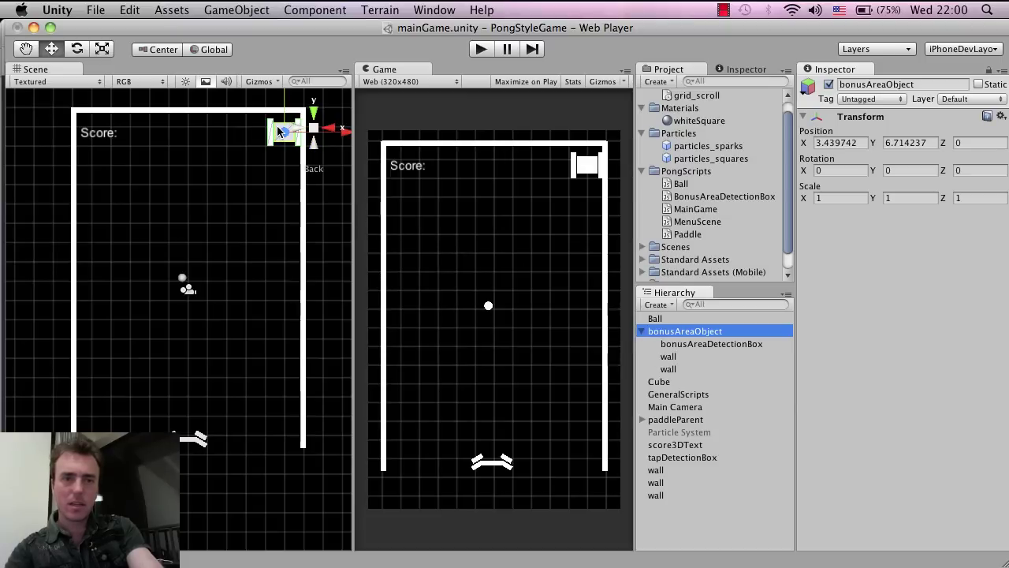
# Move the bonus area back to the upper left and scale its detection box to about 0.82 by 0.72
pyautogui.moveTo(280, 131); pyautogui.dragTo(150, 184)
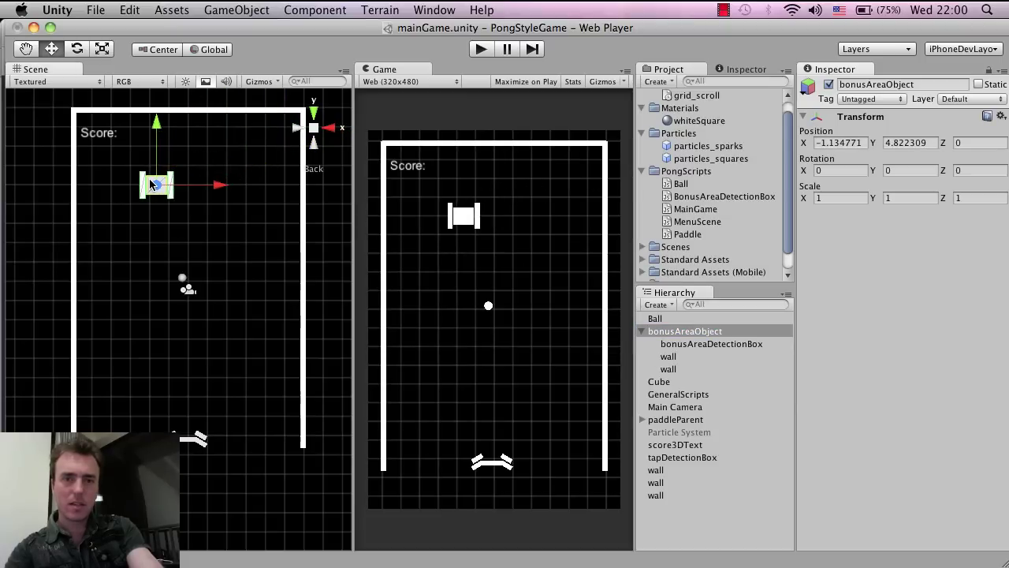
pyautogui.click(699, 344)
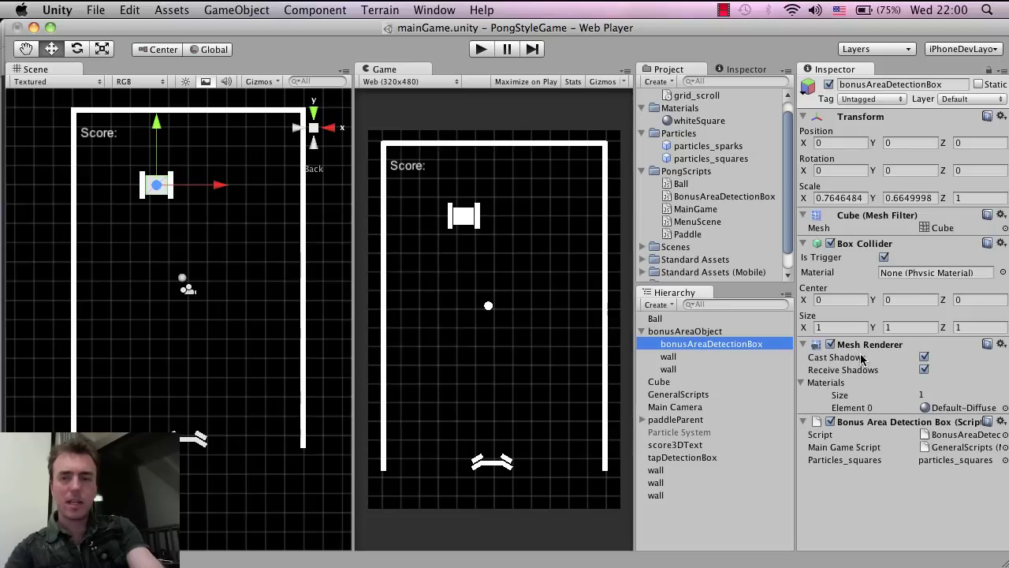
pyautogui.press('f')
pyautogui.press('r')
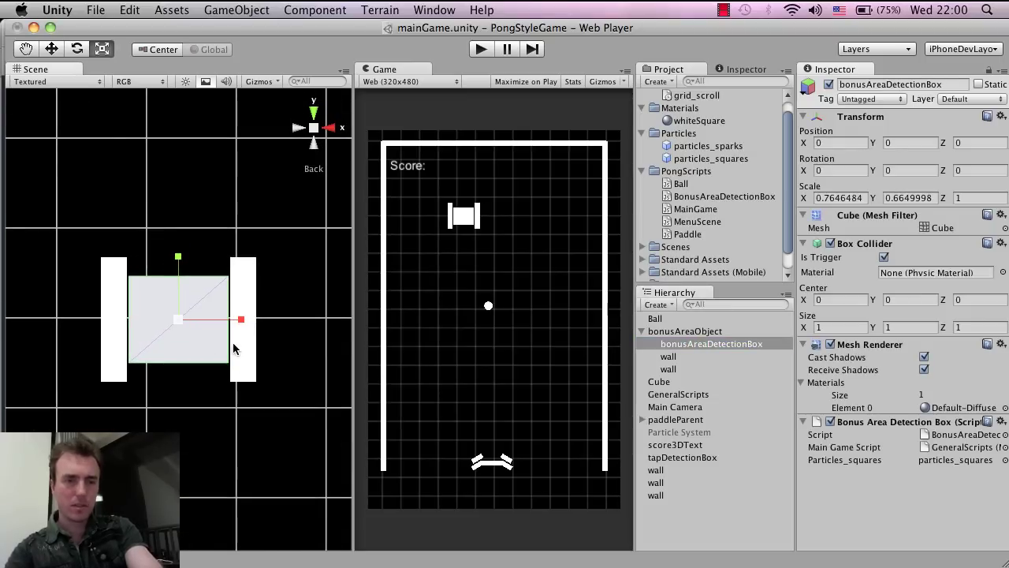
pyautogui.moveTo(240, 328); pyautogui.dragTo(243, 323)
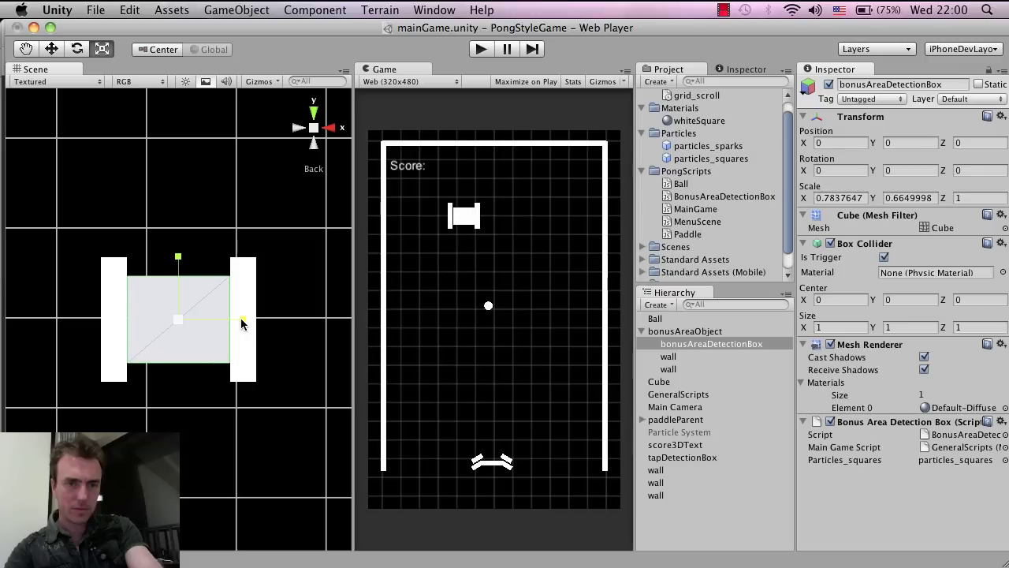
pyautogui.moveTo(179, 262); pyautogui.dragTo(179, 257)
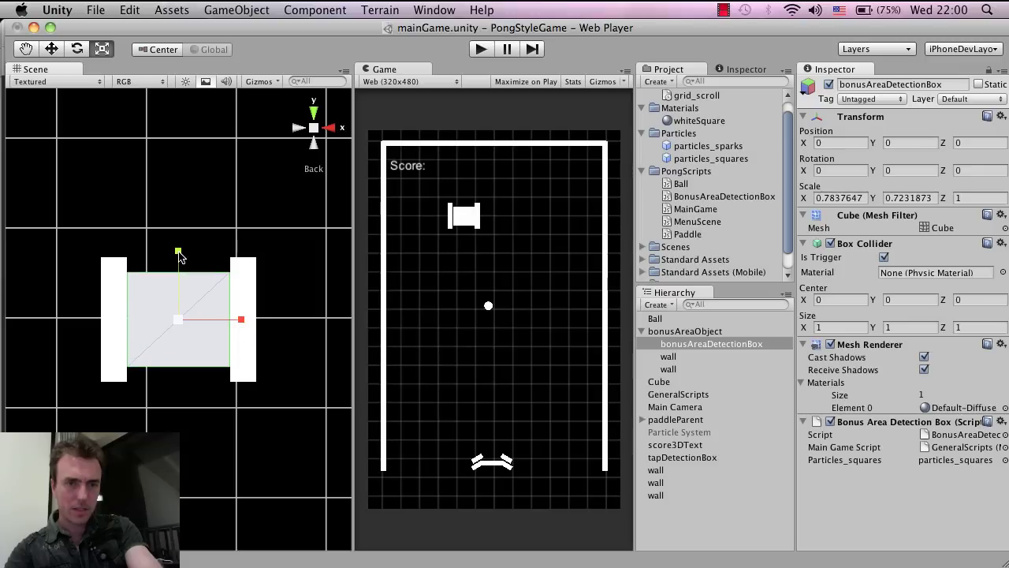
pyautogui.moveTo(240, 319); pyautogui.dragTo(255, 312)
# Test-play the game with the enlarged detection box
pyautogui.click(480, 49)
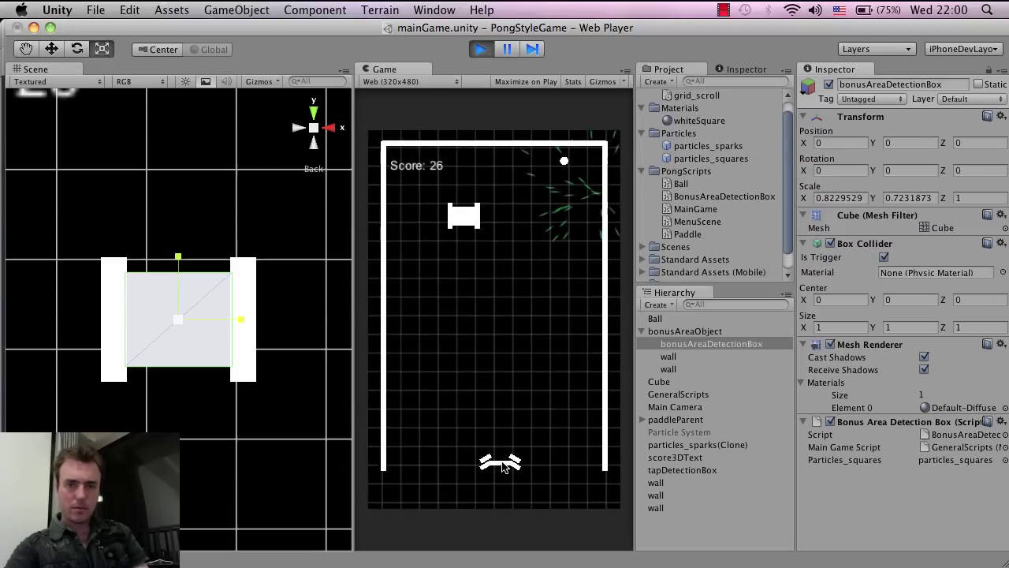
pyautogui.click(480, 48)
pyautogui.scroll(-6, 265, 332)
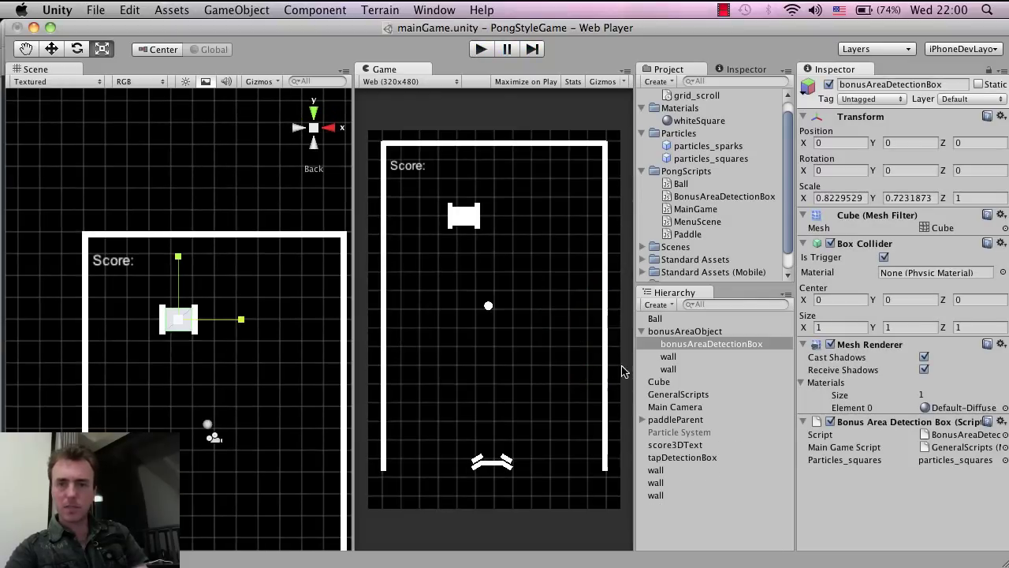
# Move the bonus area to the top-right corner at 3.454591, 6.717916 and test-play it several times
pyautogui.click(671, 331)
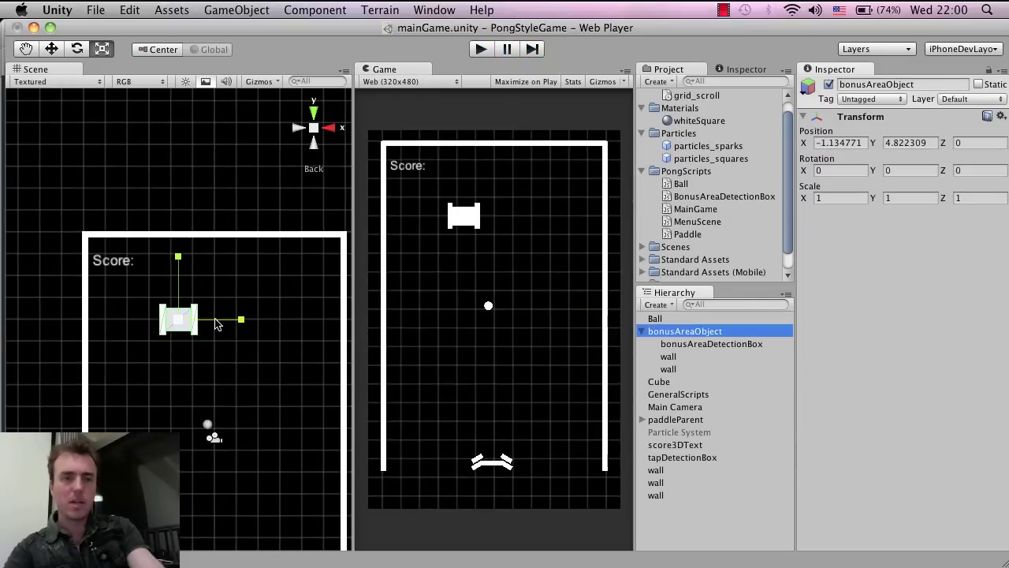
pyautogui.press('w')
pyautogui.moveTo(180, 320); pyautogui.dragTo(326, 252)
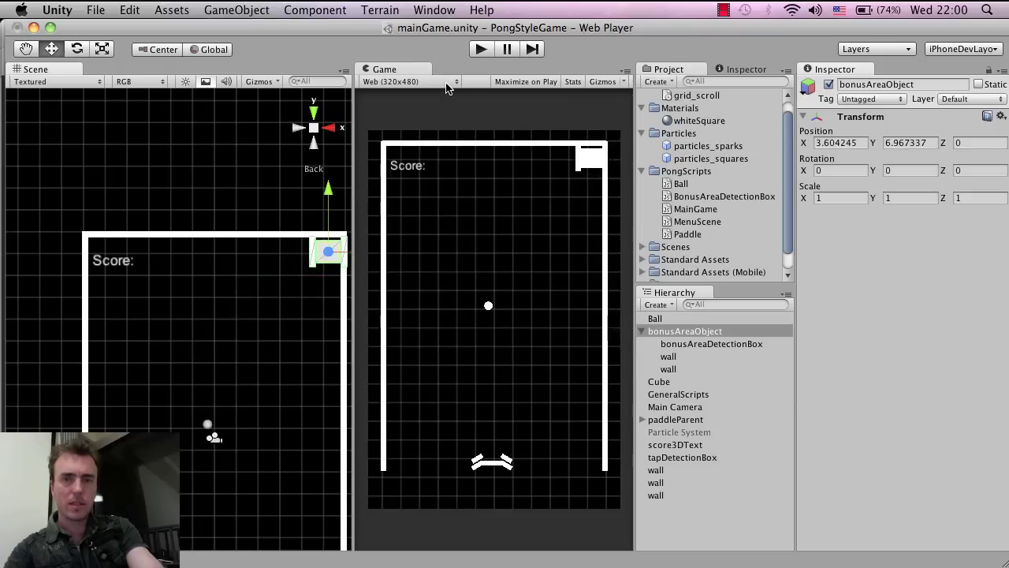
pyautogui.click(481, 49)
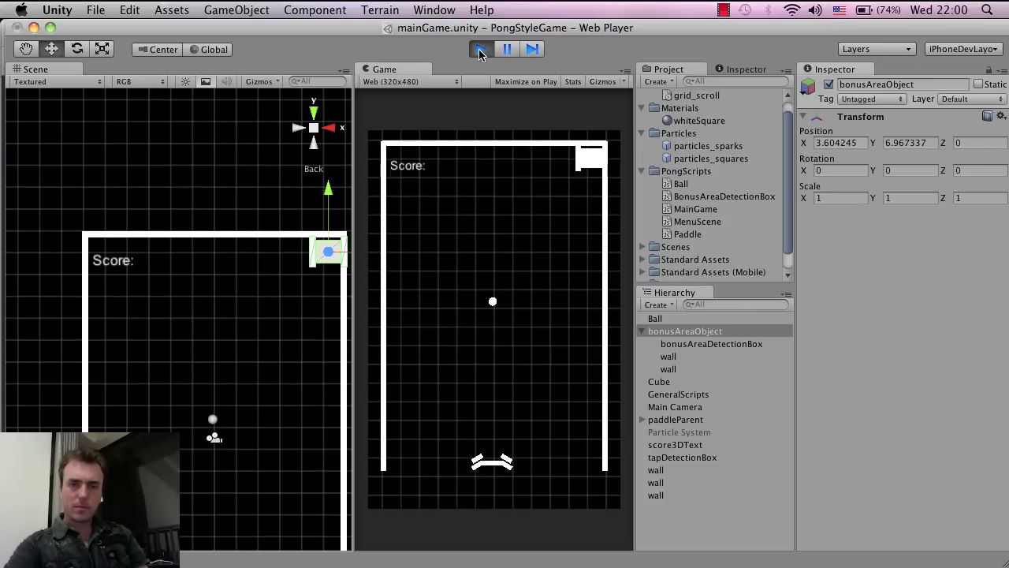
pyautogui.click(481, 50)
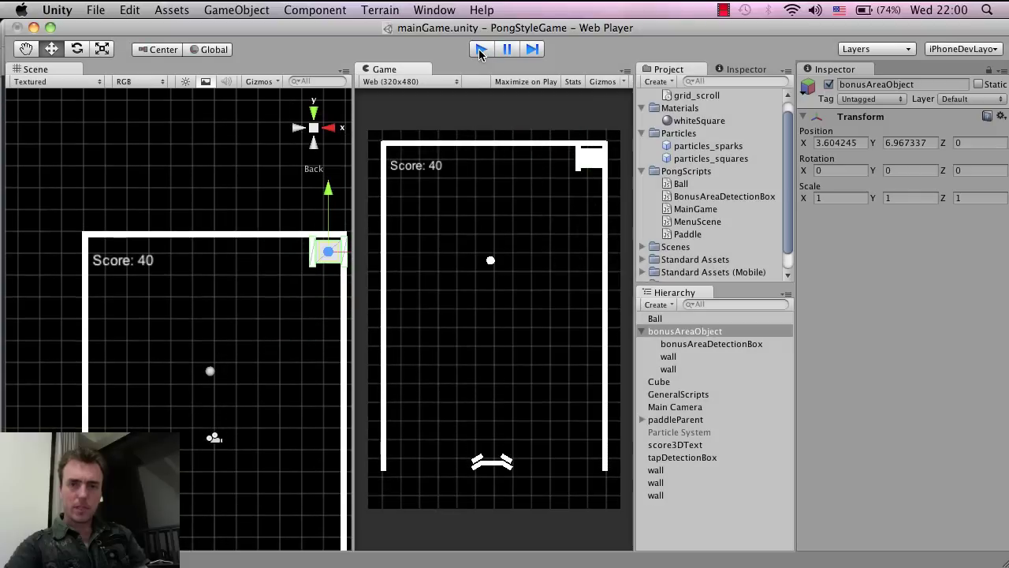
pyautogui.moveTo(326, 254); pyautogui.dragTo(324, 260)
pyautogui.click(478, 49)
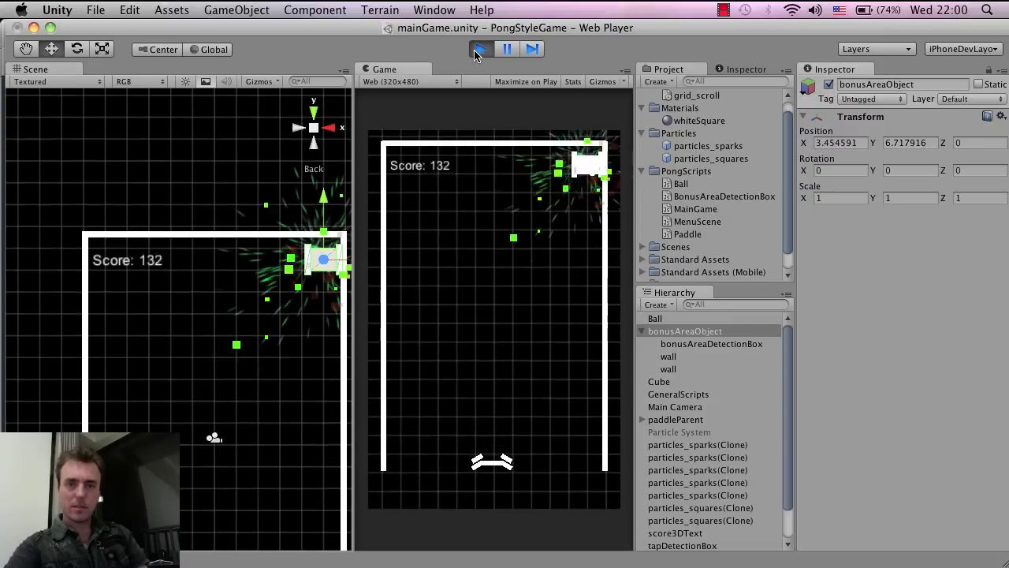
pyautogui.click(477, 50)
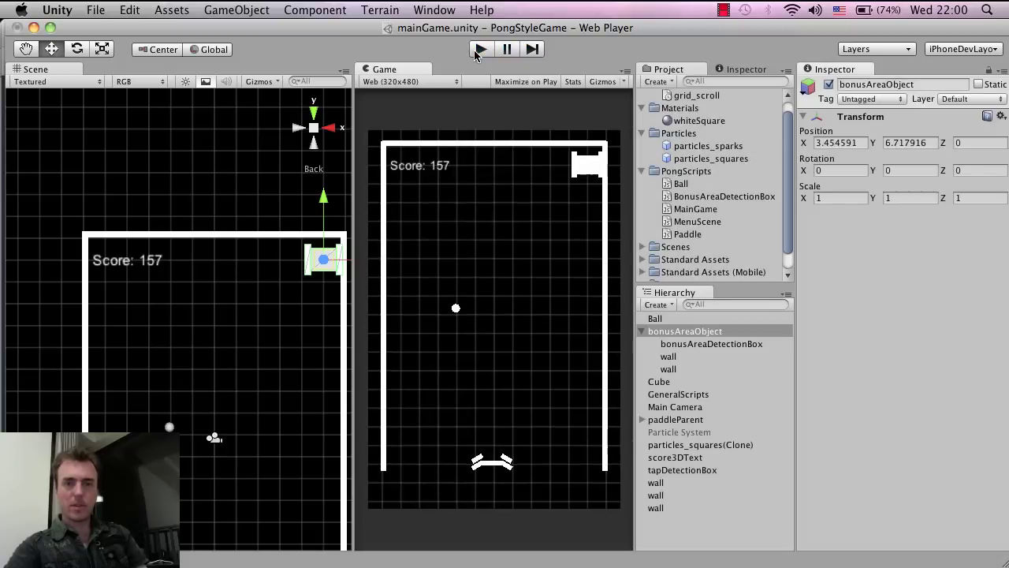
pyautogui.click(478, 51)
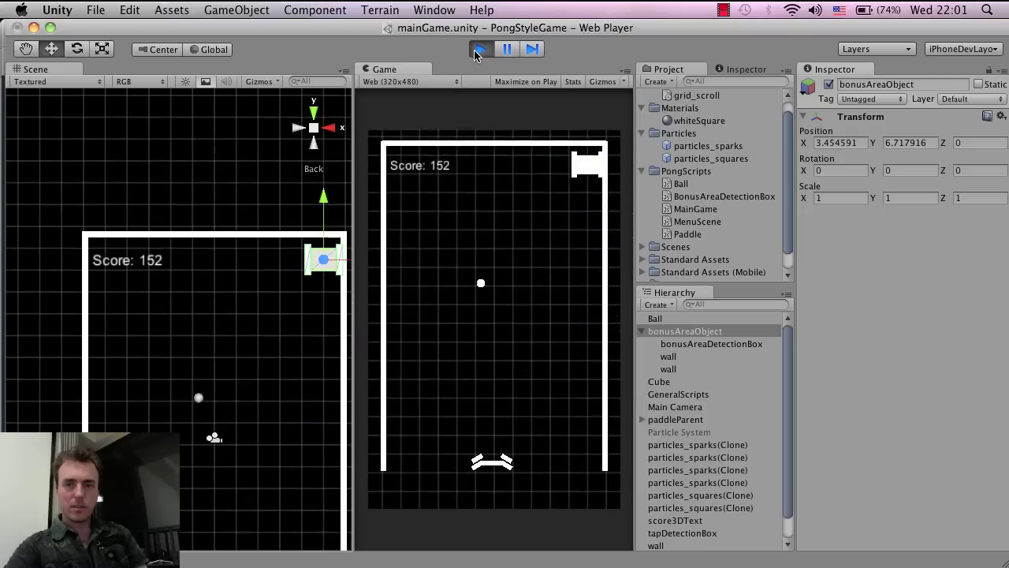
pyautogui.click(478, 50)
# Review the end of BonusAreaDetectionBox.js in MonoDevelop and return to Unity
pyautogui.press('super+Tab')
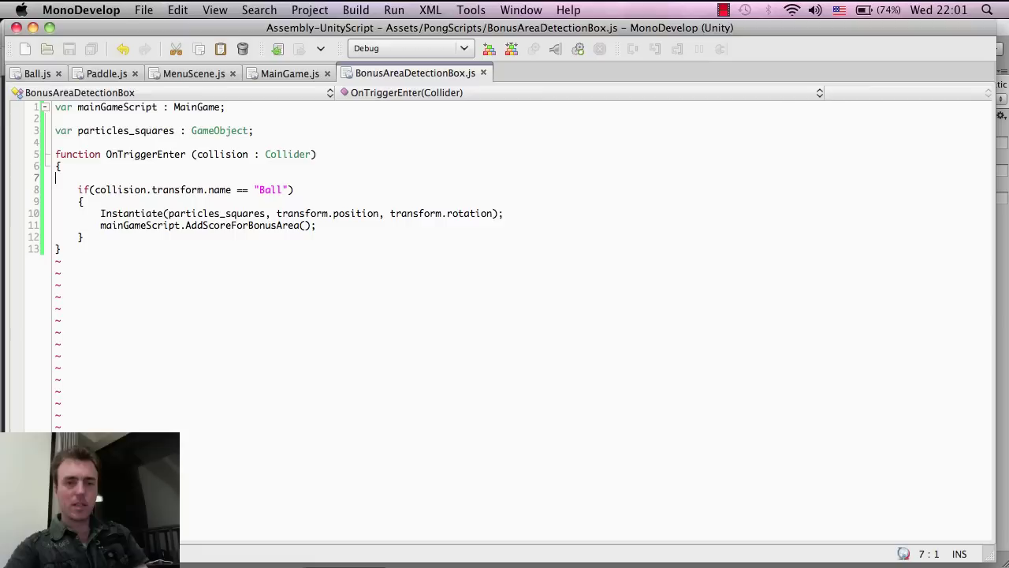
pyautogui.click(367, 294)
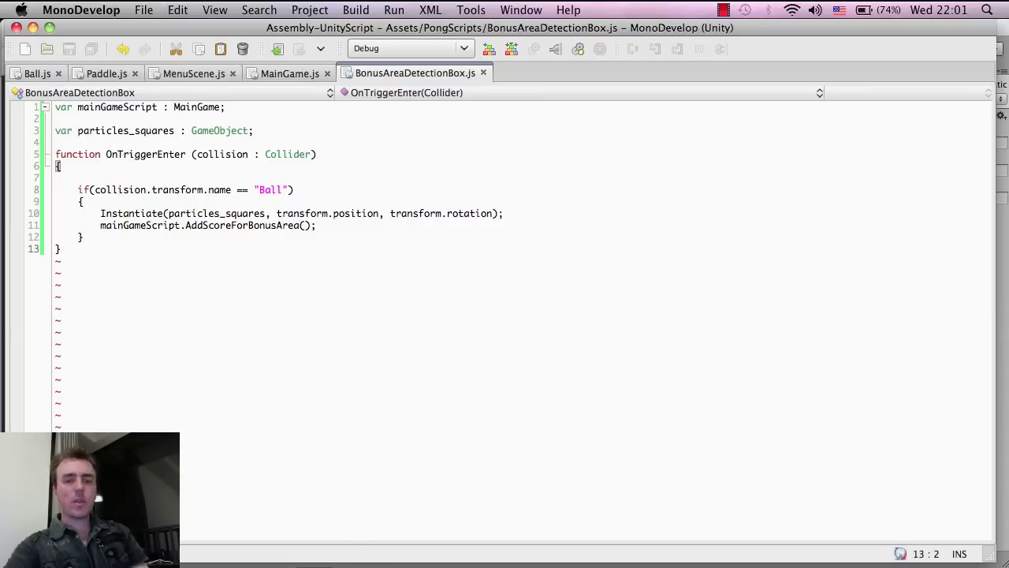
pyautogui.press('super+Tab')
pyautogui.press('super+Tab')
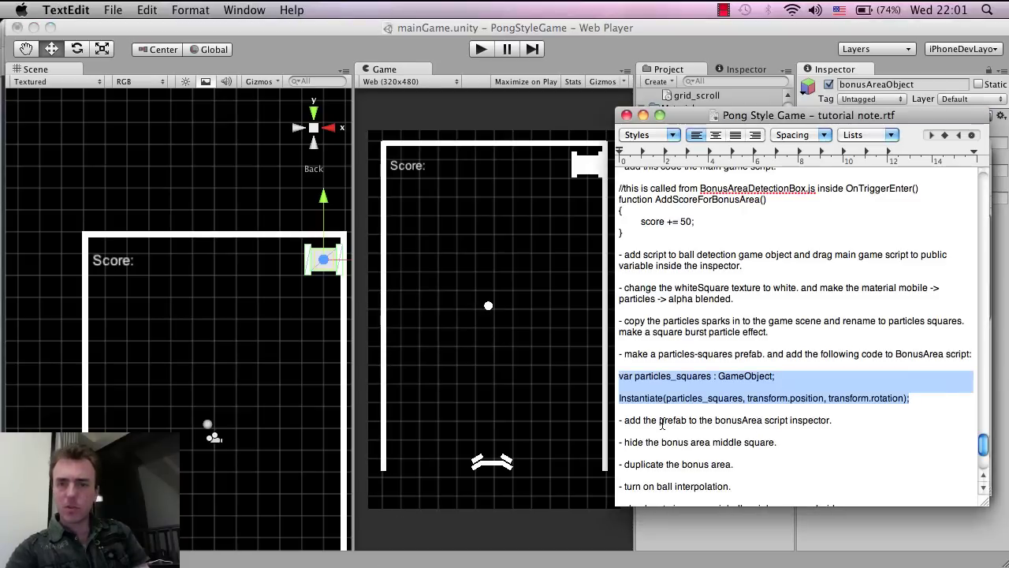
# Read the 'add the prefab' and 'hide the bonus area' steps in the note, then return to Unity
pyautogui.moveTo(661, 421); pyautogui.dragTo(770, 426)
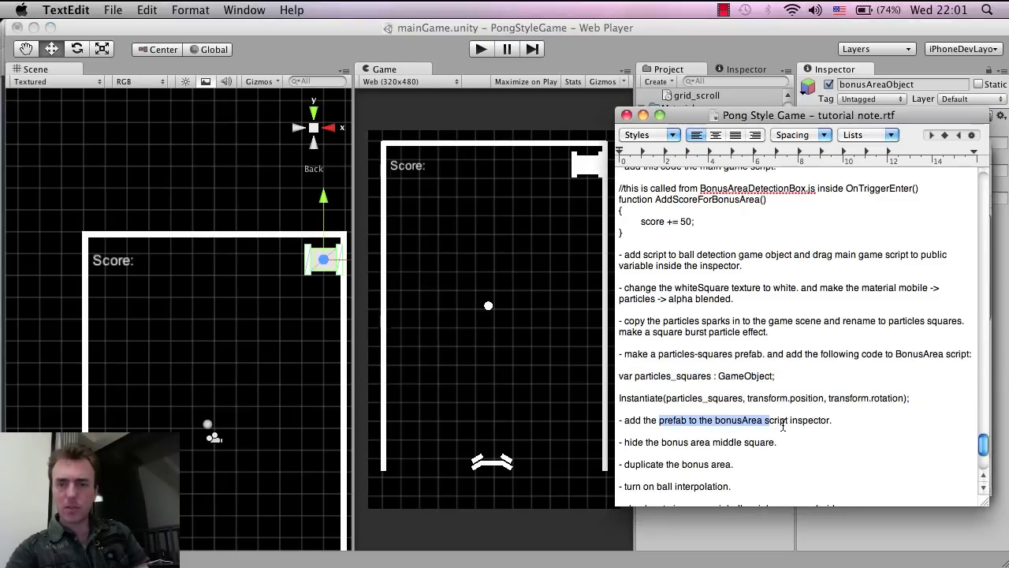
pyautogui.scroll(-5, 657, 446)
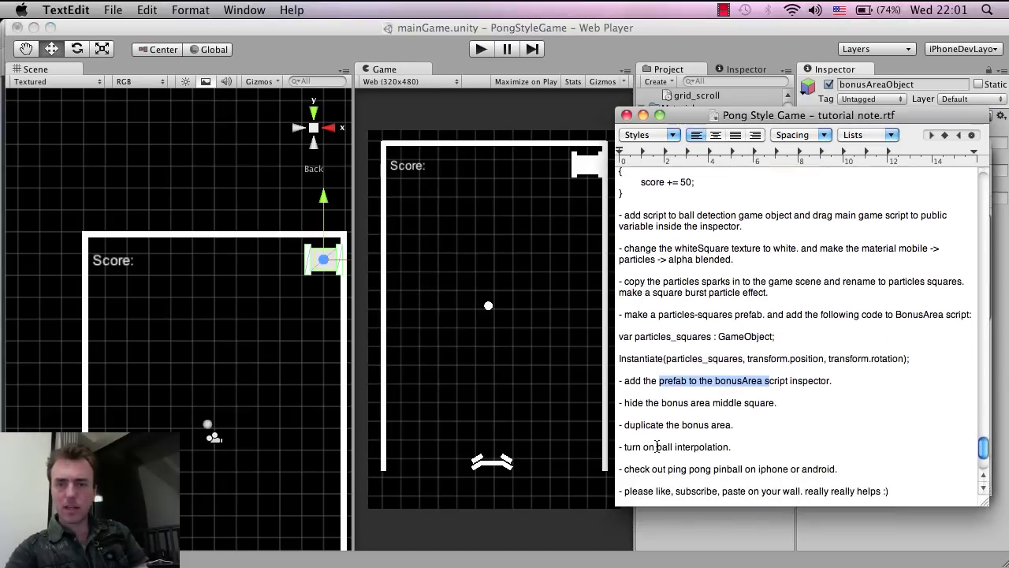
pyautogui.moveTo(645, 369); pyautogui.dragTo(700, 374)
pyautogui.click(592, 29)
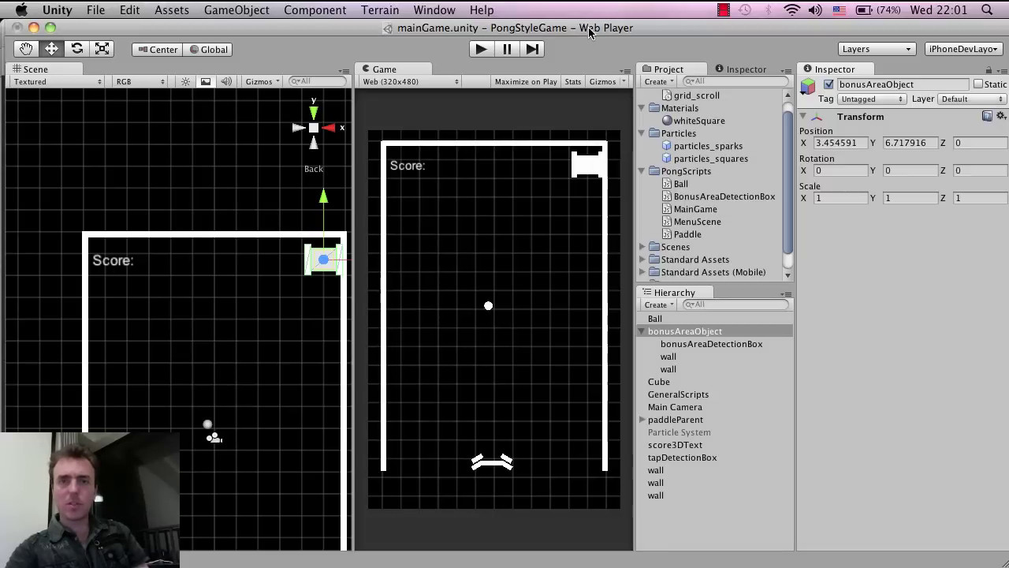
# Hide bonusAreaDetectionBox by disabling its Mesh Renderer, then select bonusAreaObject
pyautogui.click(683, 345)
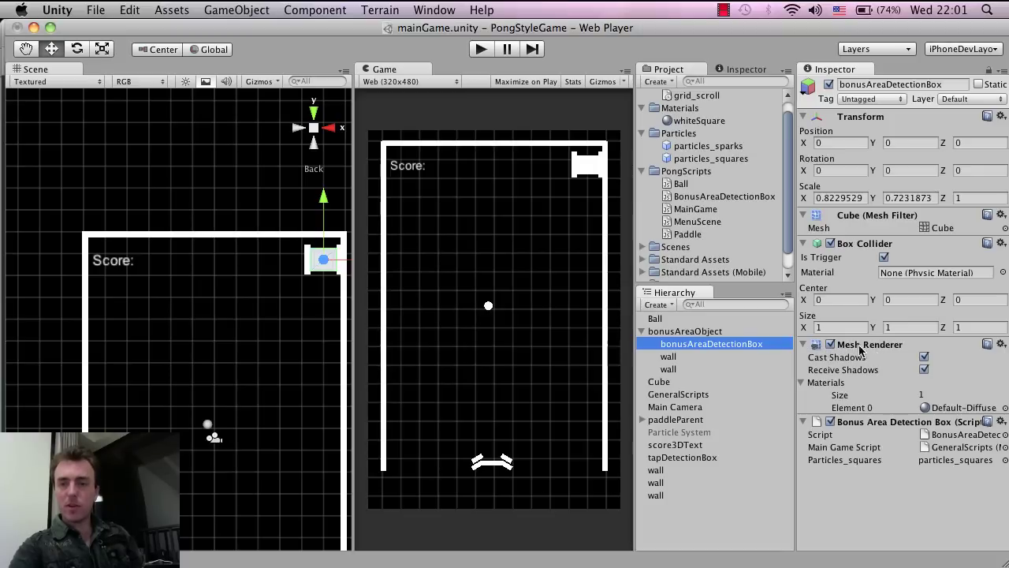
pyautogui.click(830, 345)
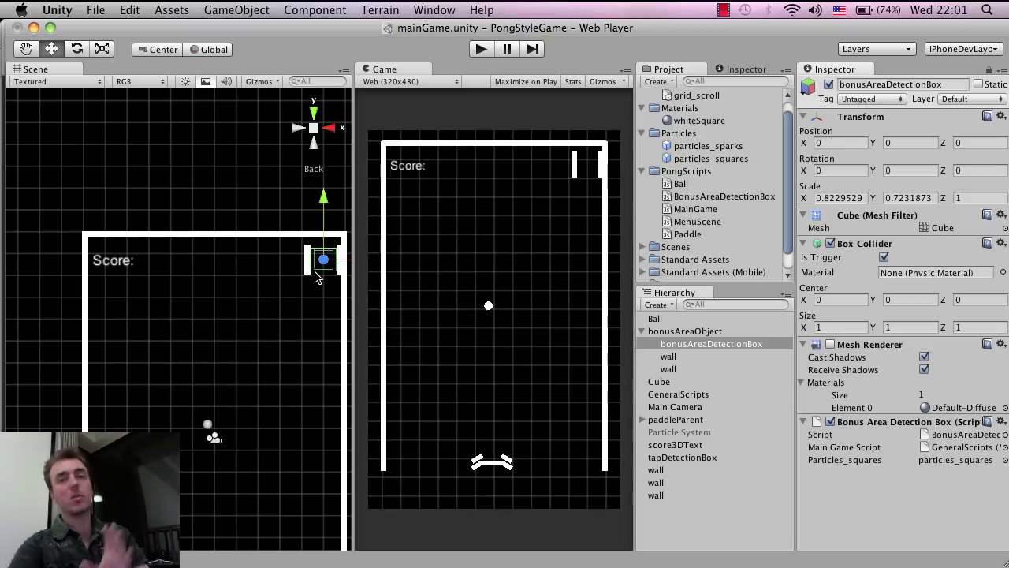
pyautogui.click(685, 332)
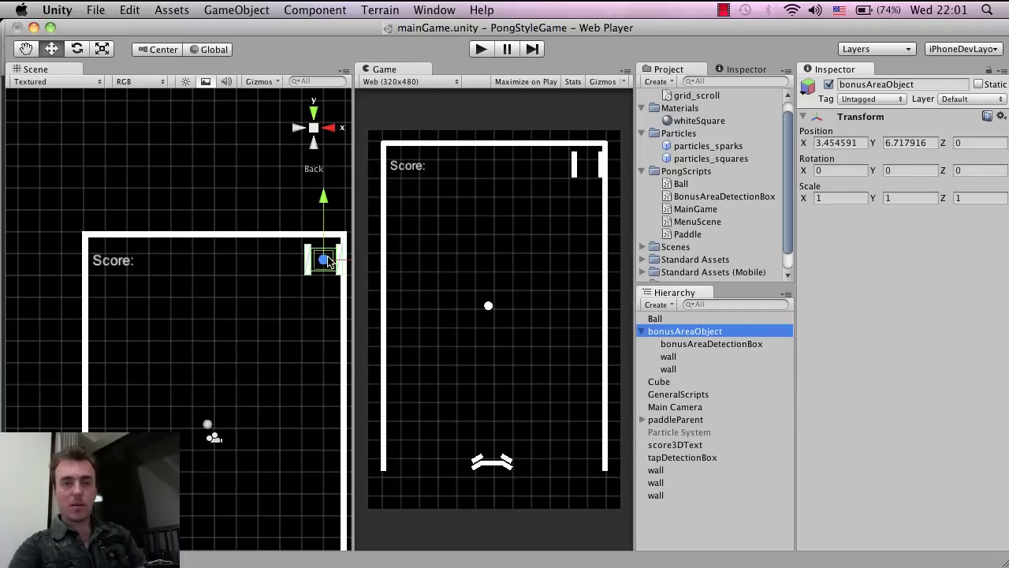
# Move the bonus area to the arena's left side at Position X -2
pyautogui.moveTo(328, 261); pyautogui.dragTo(152, 329)
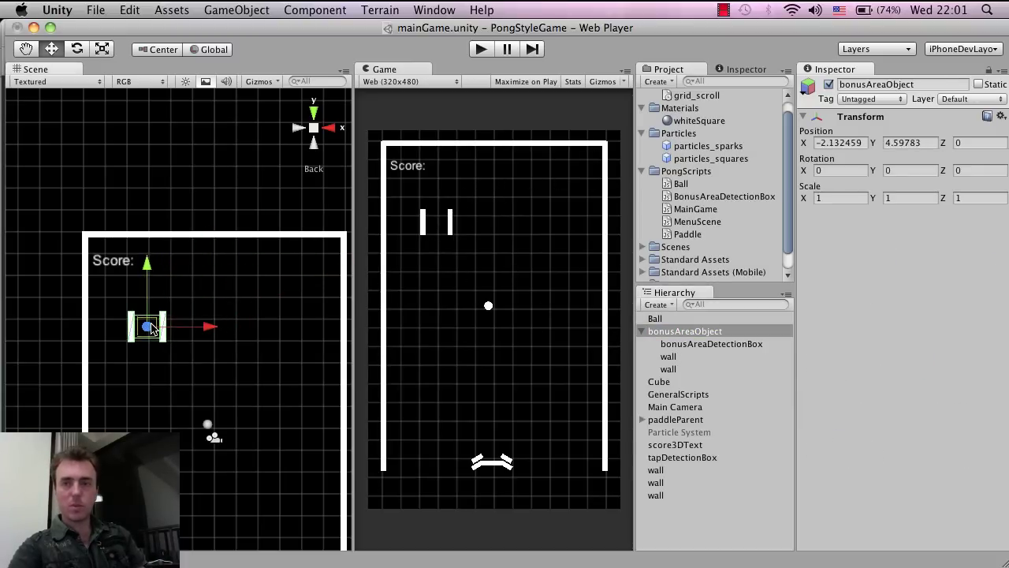
pyautogui.click(846, 143)
pyautogui.write('-2')
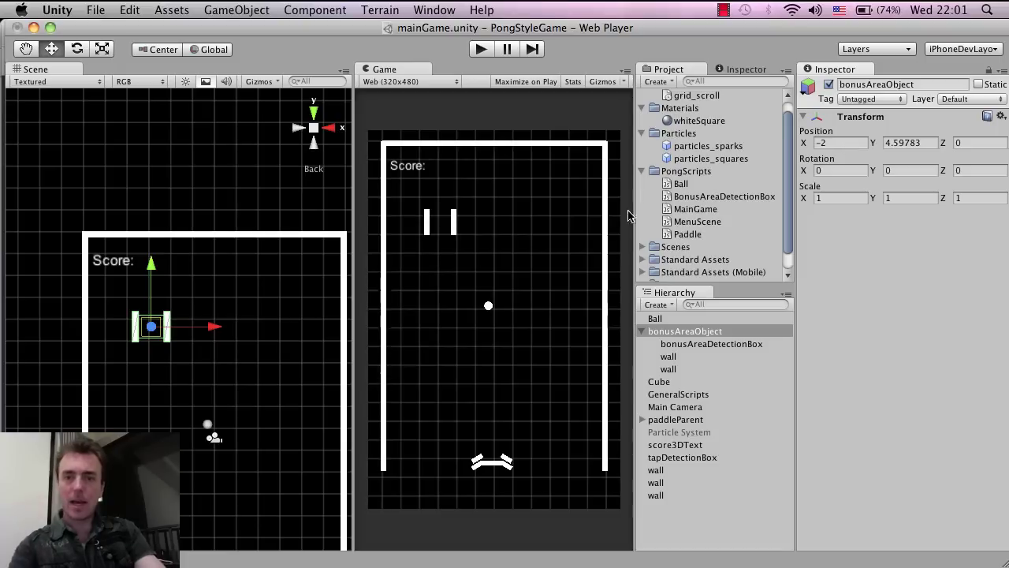
# Duplicate the bonus area, set the copy's X to 2, and start a test run
pyautogui.click(686, 332)
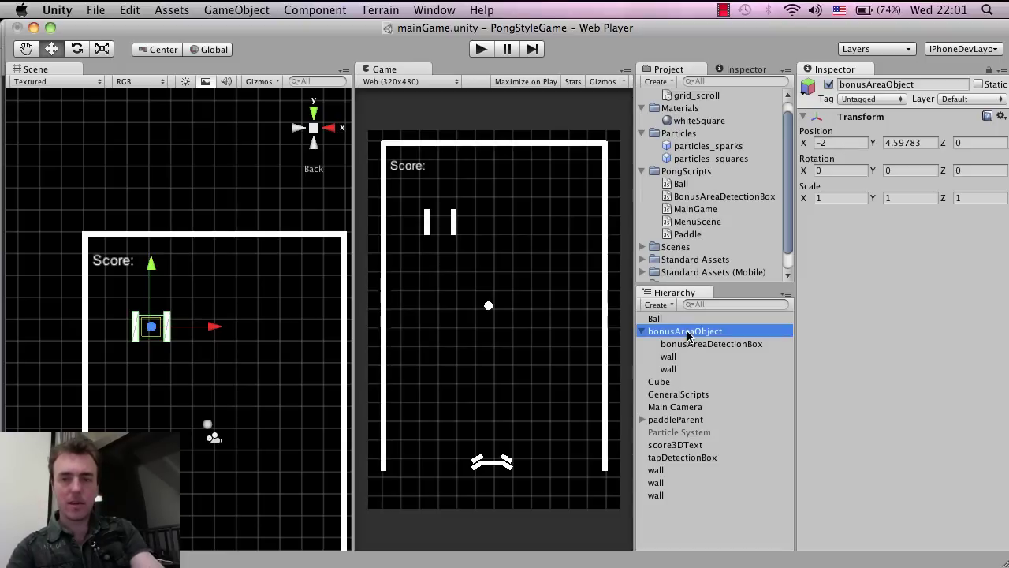
pyautogui.press('super+d')
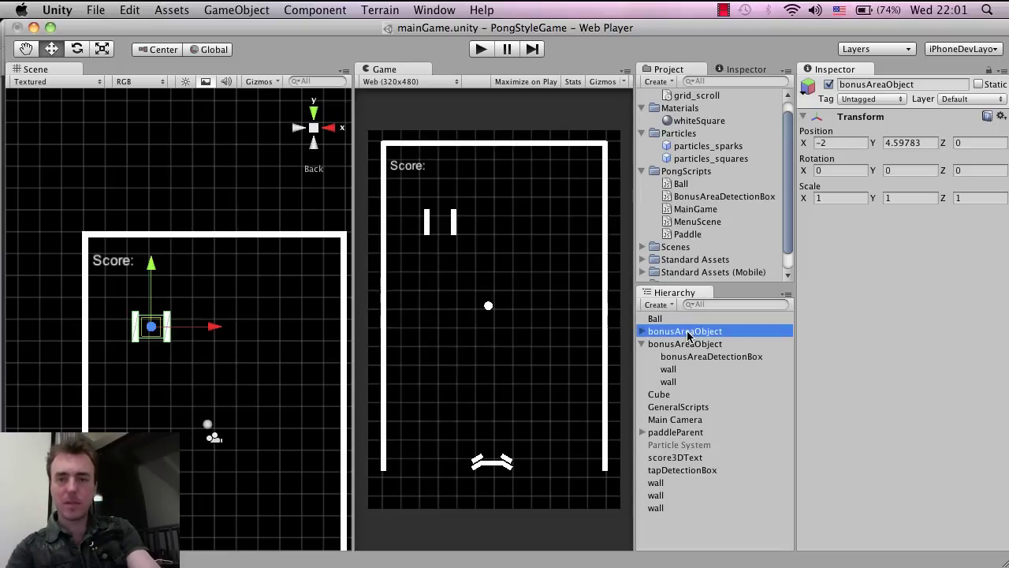
pyautogui.click(835, 143)
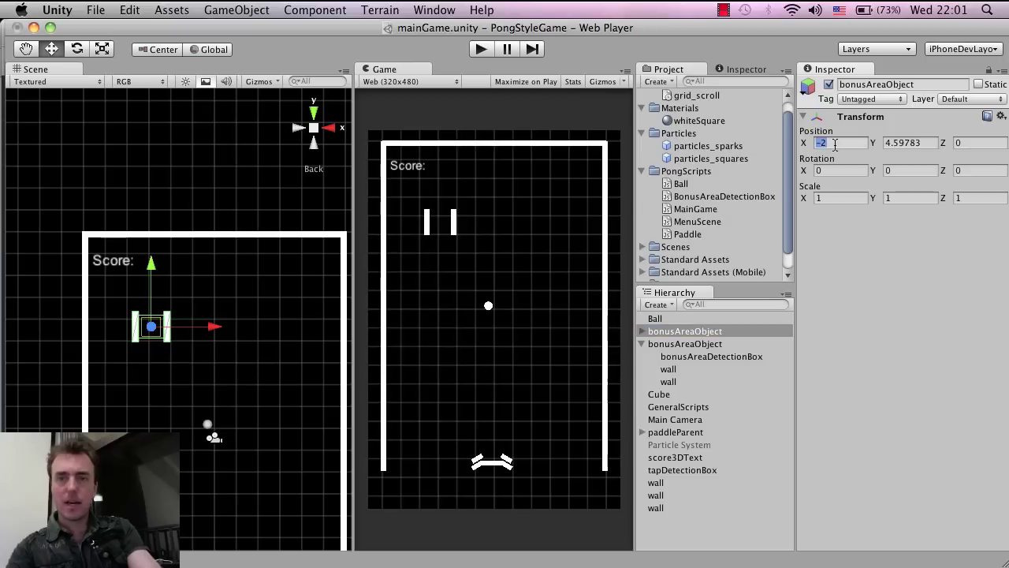
pyautogui.write('2')
pyautogui.press('Return')
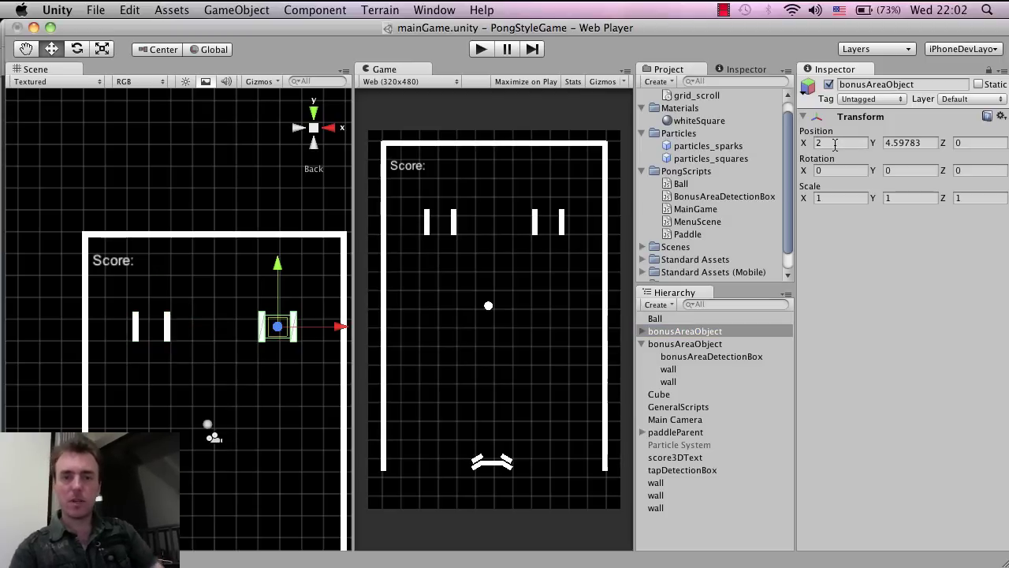
pyautogui.click(643, 346)
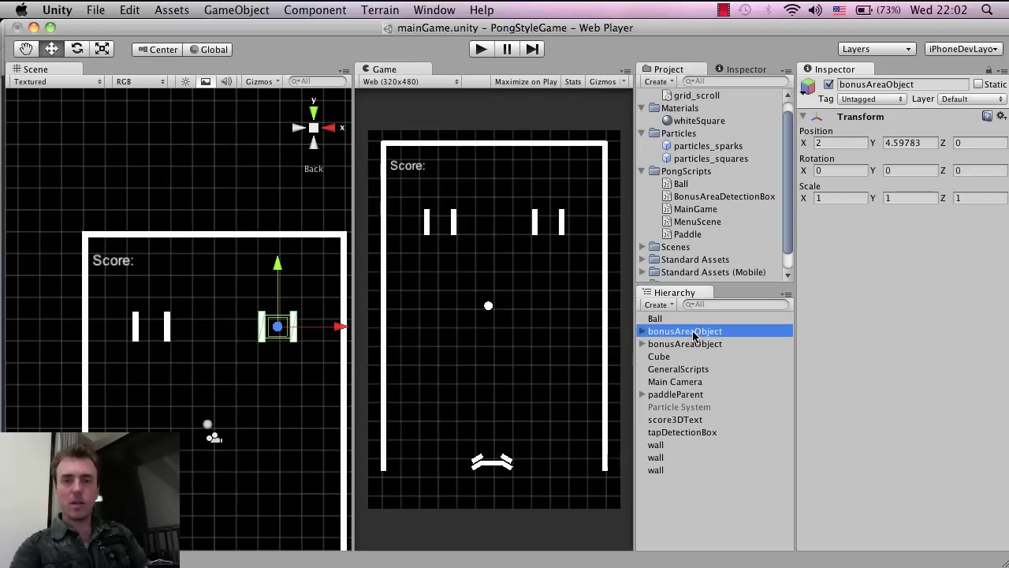
pyautogui.click(477, 49)
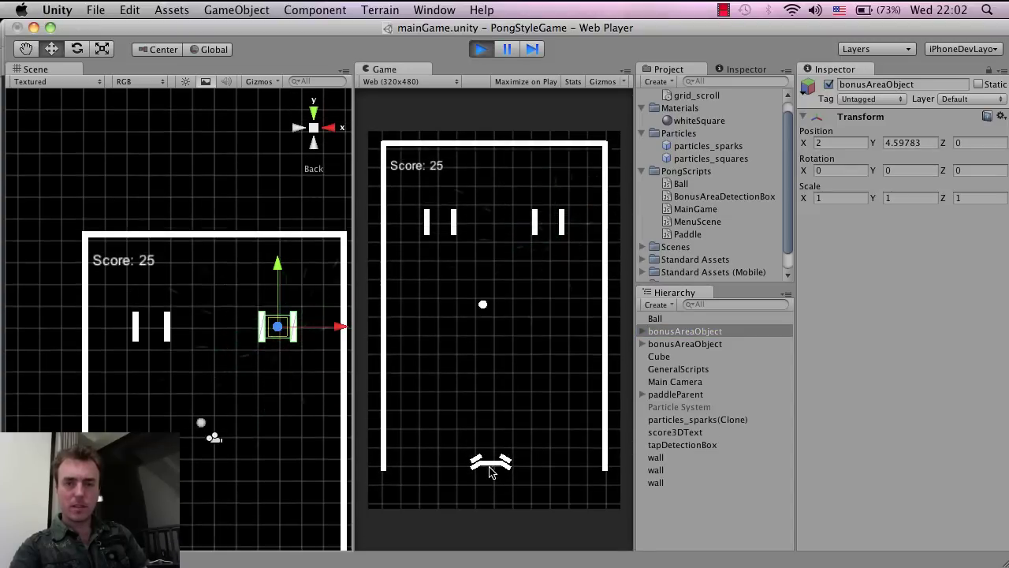
# Playtest the game by moving the paddle and restarting from the menu, then stop
pyautogui.moveTo(490, 471)
pyautogui.mouseDown()
pyautogui.moveTo(405, 473)
pyautogui.moveTo(479, 470)
pyautogui.mouseUp()
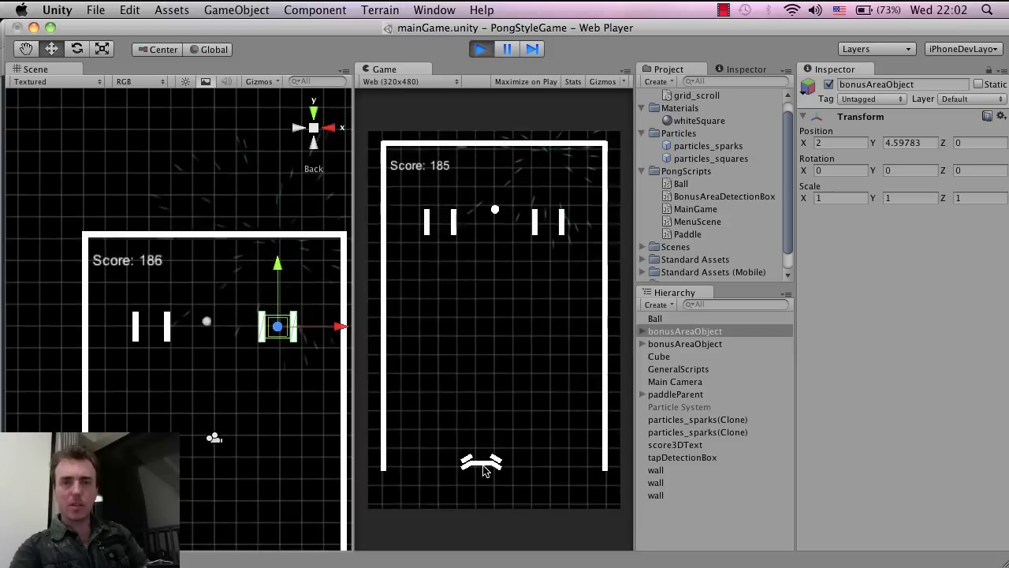
pyautogui.moveTo(439, 471); pyautogui.dragTo(497, 462)
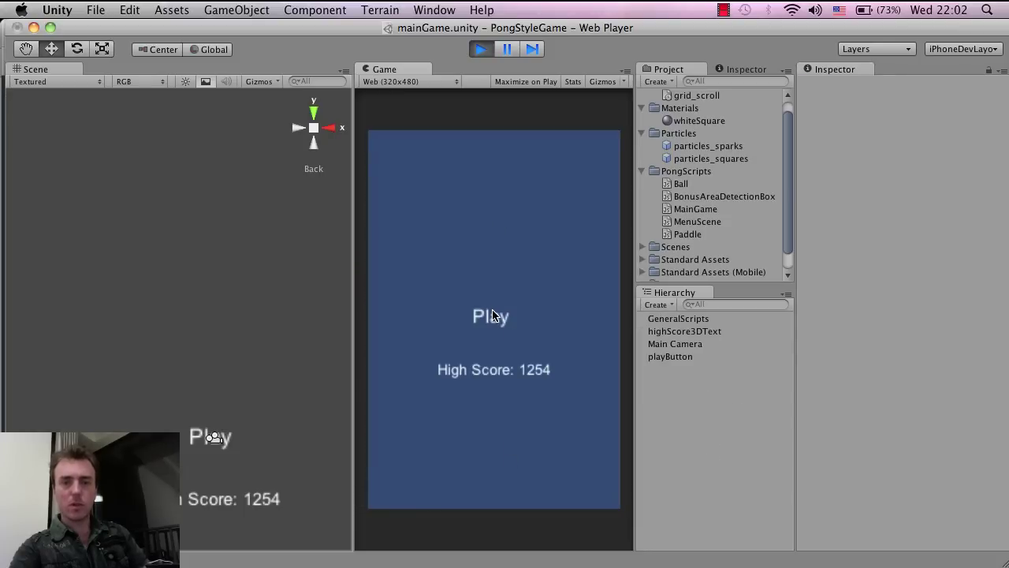
pyautogui.click(492, 315)
pyautogui.moveTo(479, 465); pyautogui.dragTo(499, 457)
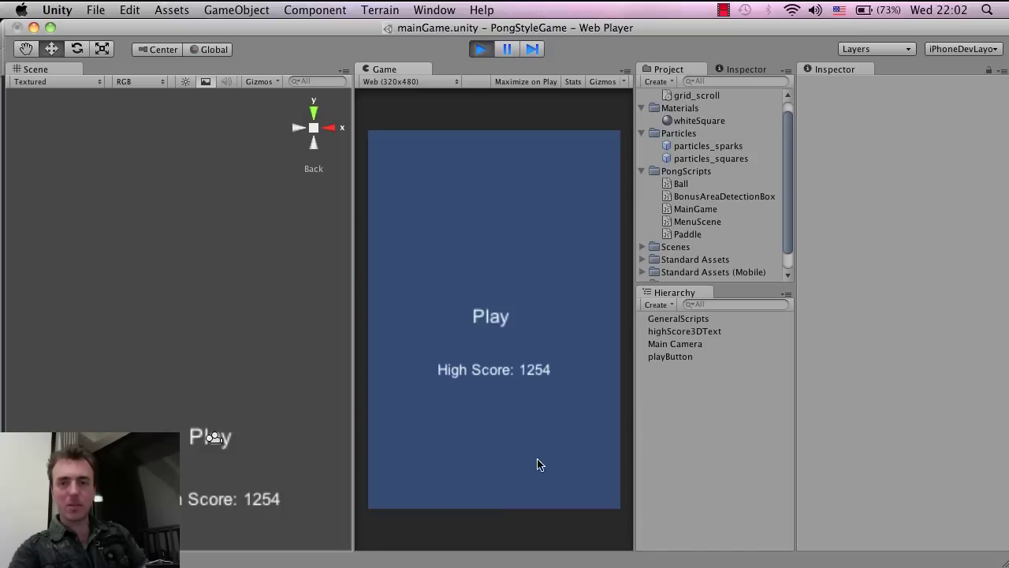
pyautogui.click(479, 48)
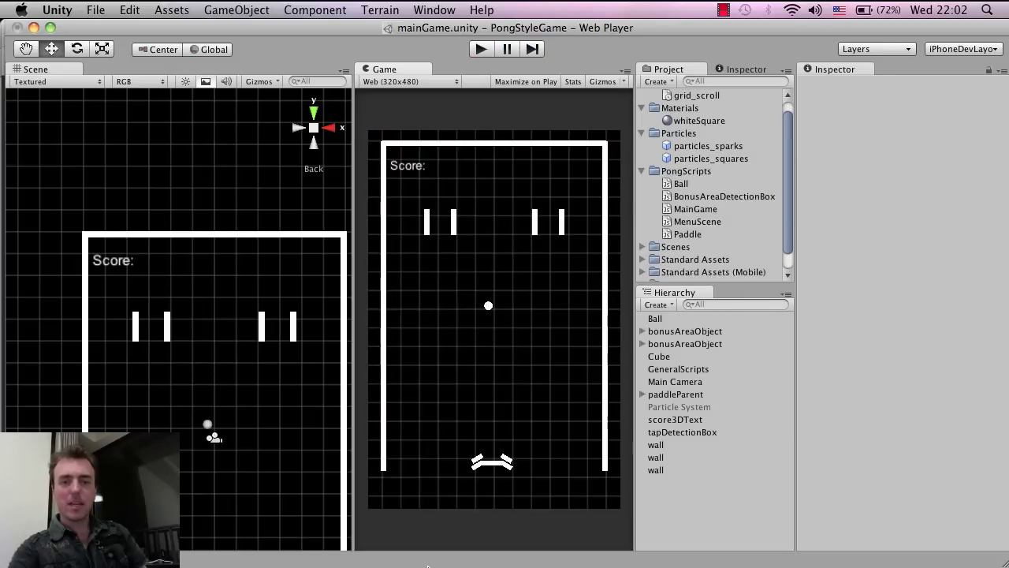
# Highlight the ball interpolation step in the tutorial note and return to Unity
pyautogui.press('super+Tab')
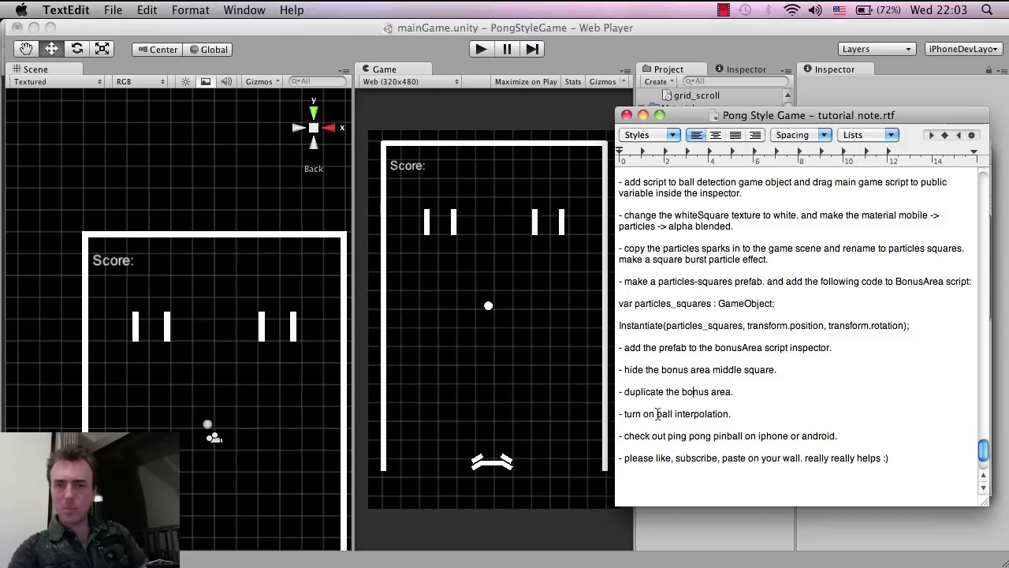
pyautogui.moveTo(634, 420); pyautogui.dragTo(690, 413)
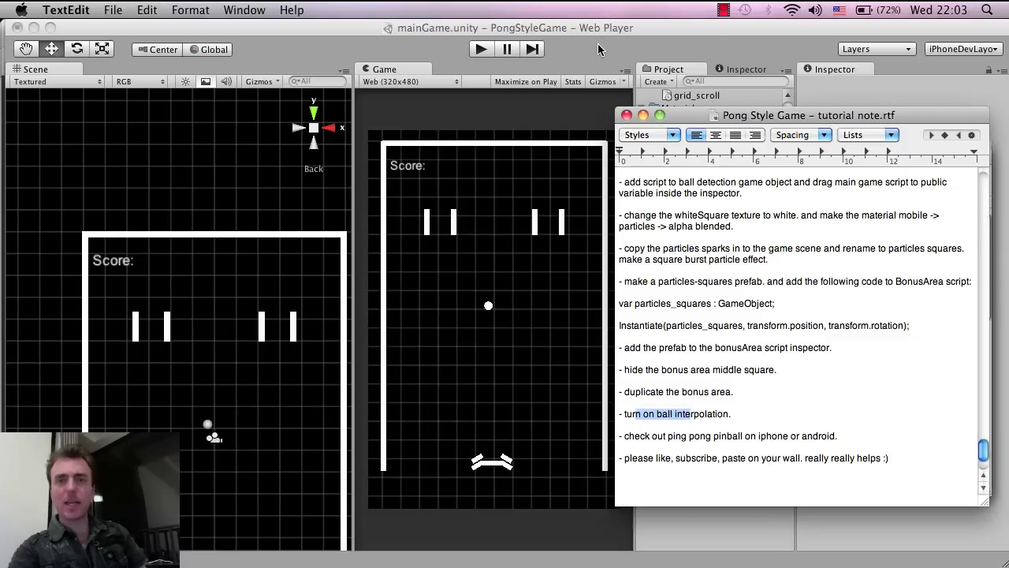
pyautogui.press('super+Tab')
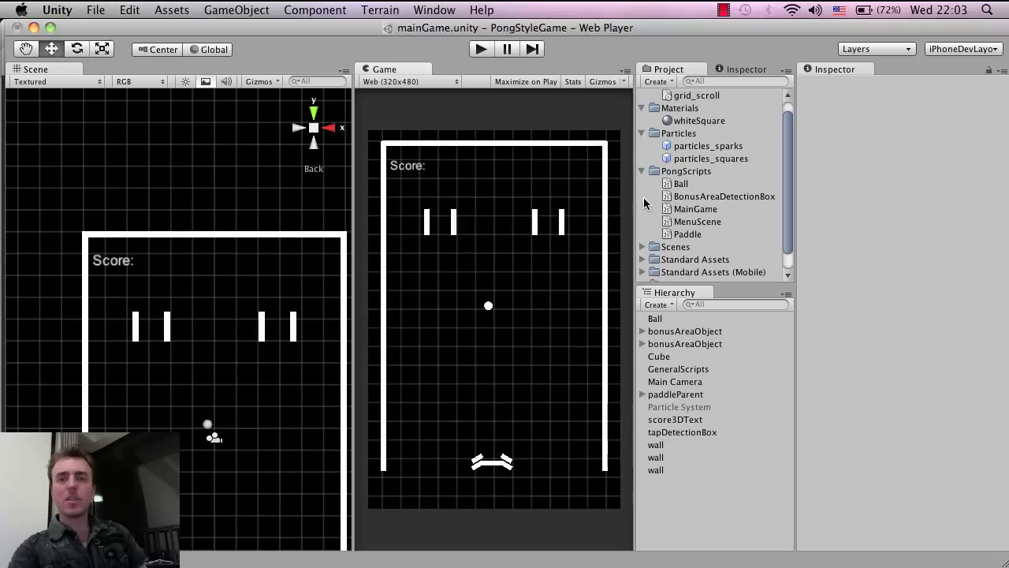
# Set the Ball's Rigidbody Interpolate option to Interpolate
pyautogui.click(669, 318)
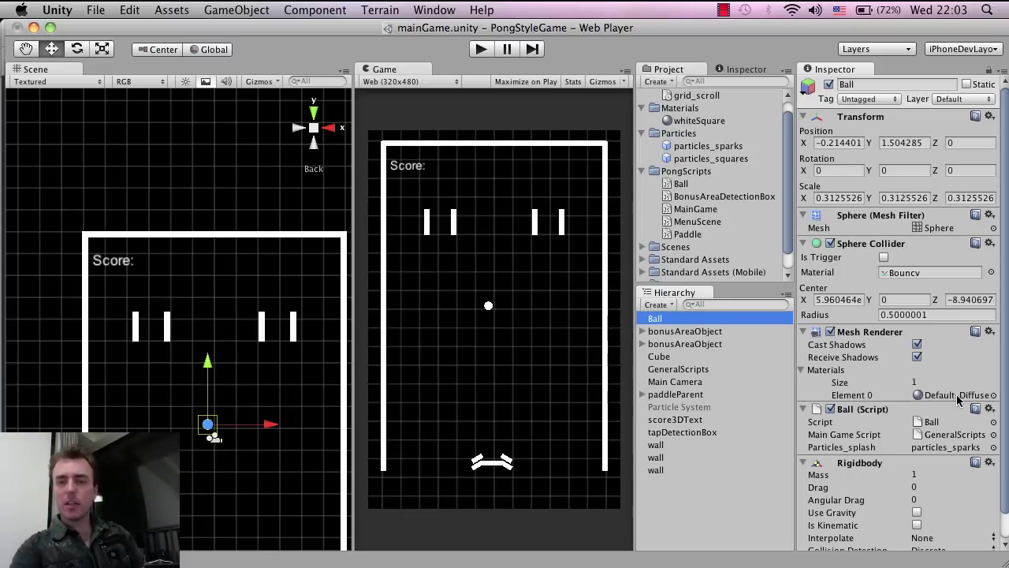
pyautogui.scroll(-2, 957, 402)
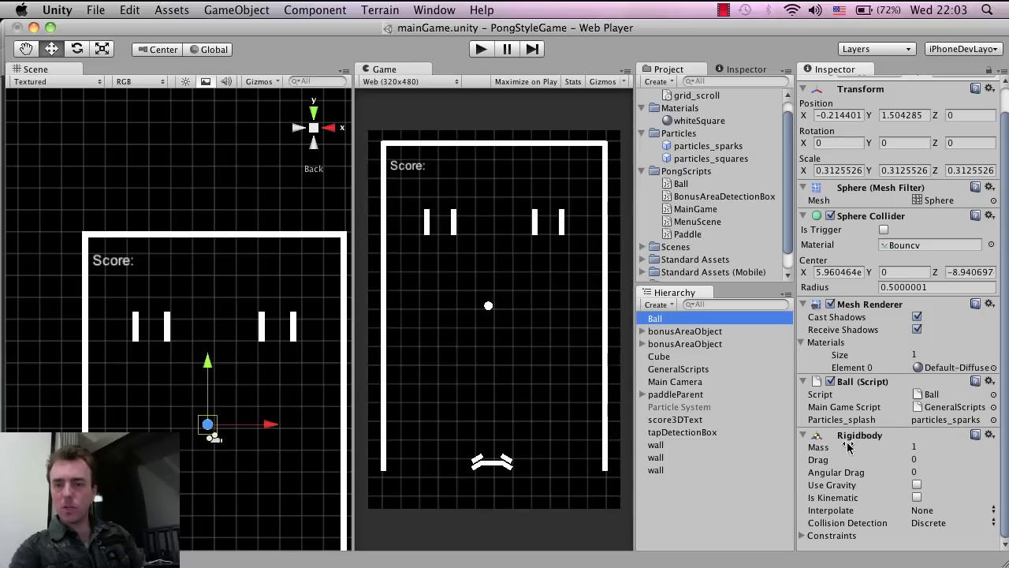
pyautogui.click(921, 510)
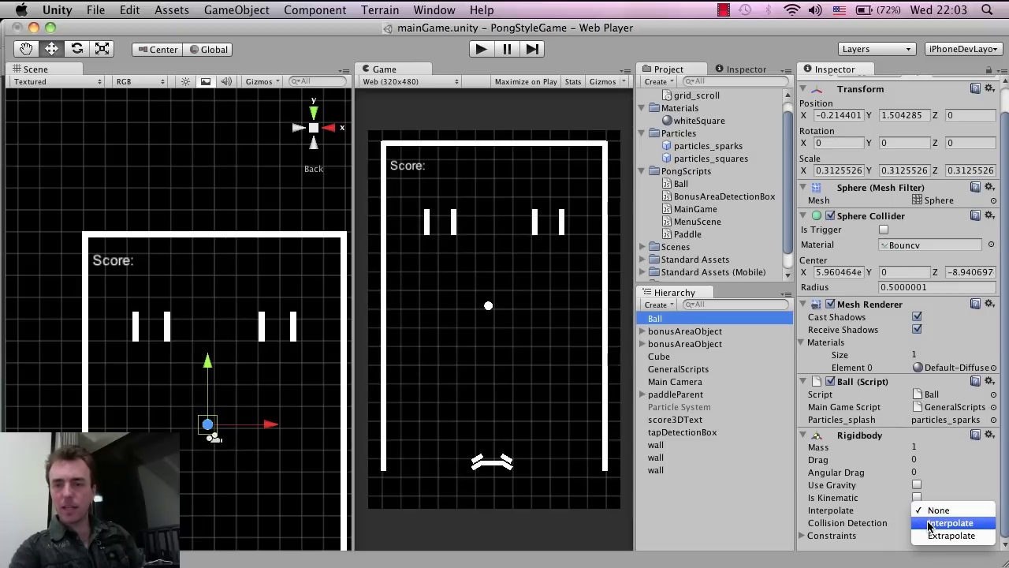
pyautogui.click(930, 523)
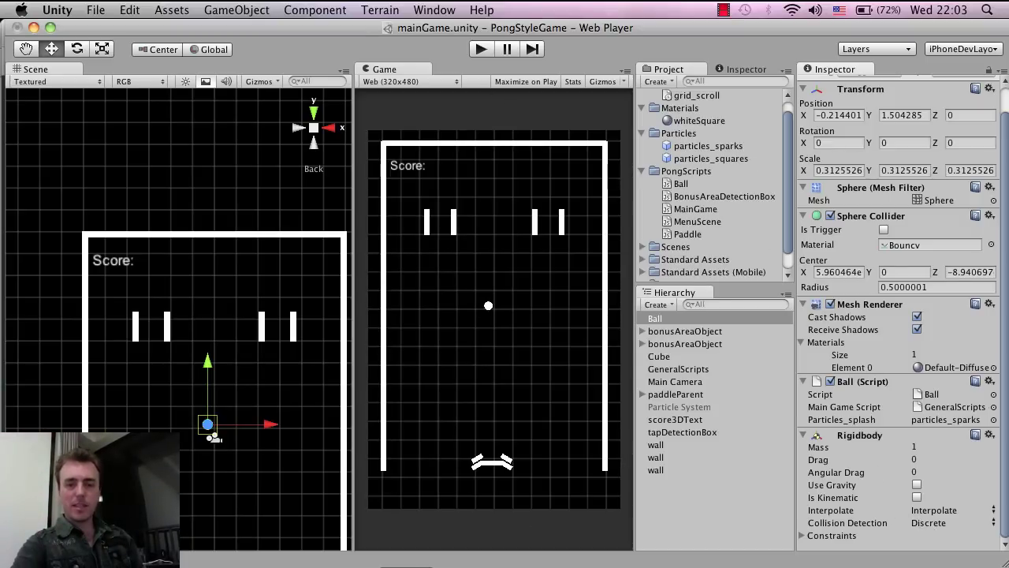
# Highlight the 'check out ping pong pinball' line in the TextEdit note
pyautogui.click(406, 566)
pyautogui.moveTo(662, 440); pyautogui.dragTo(763, 439)
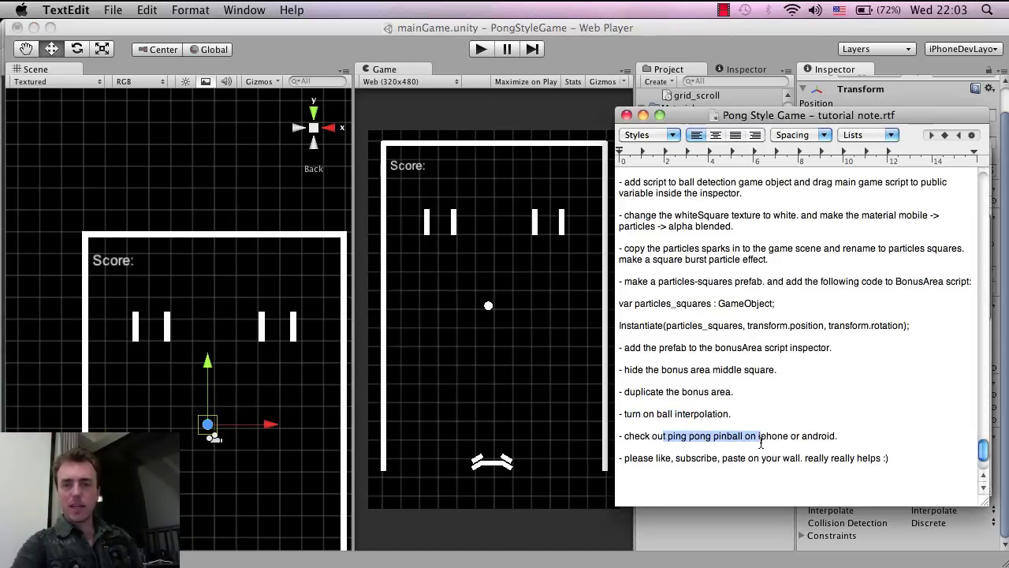
pyautogui.moveTo(837, 438); pyautogui.dragTo(620, 438)
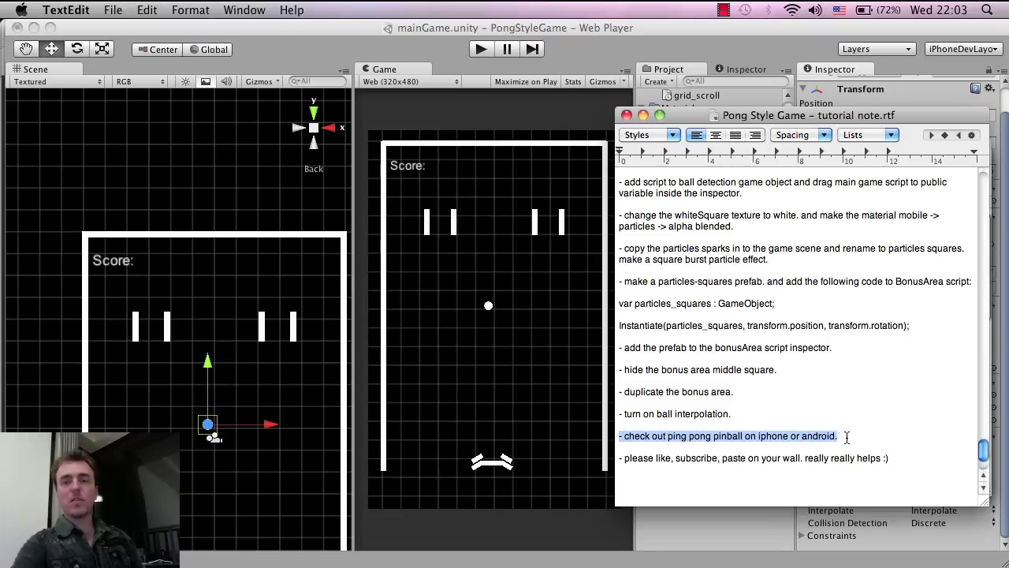